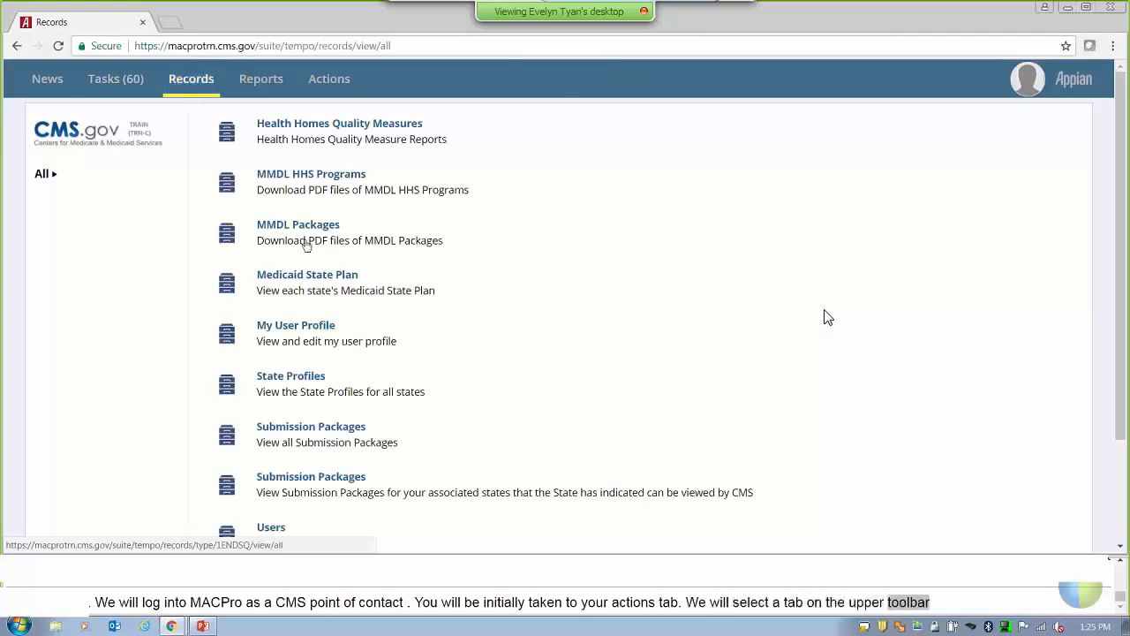
- Open the Missouri package MO-17-4468-F from the list of all Submission Packages
{"action": "left_click", "coordinate": [318, 433]}
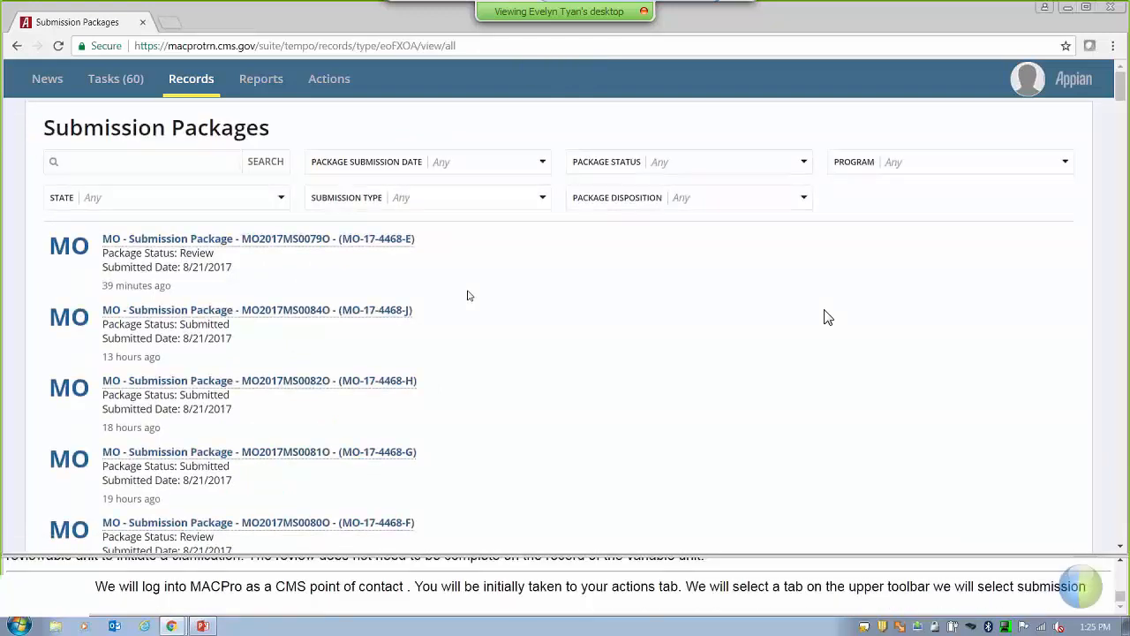
{"action": "scroll", "coordinate": [828, 318], "scroll_direction": "down", "scroll_amount": 3}
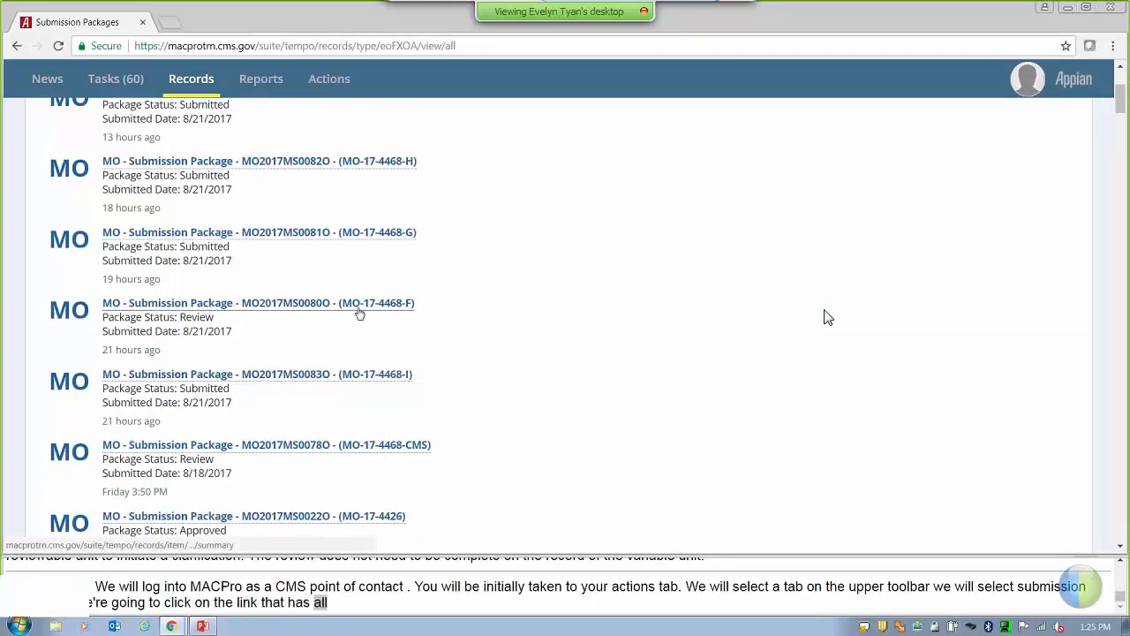
{"action": "left_click", "coordinate": [359, 307]}
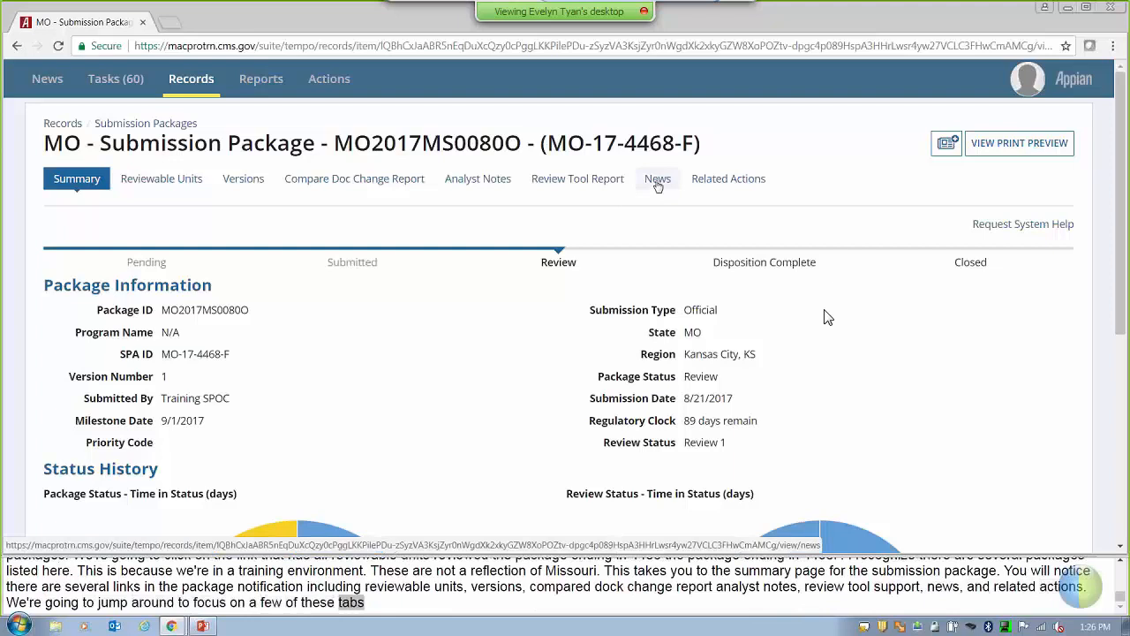
- Look through the package's News, Related Actions, Reviewable Units and Analyst Notes
{"action": "left_click", "coordinate": [657, 180]}
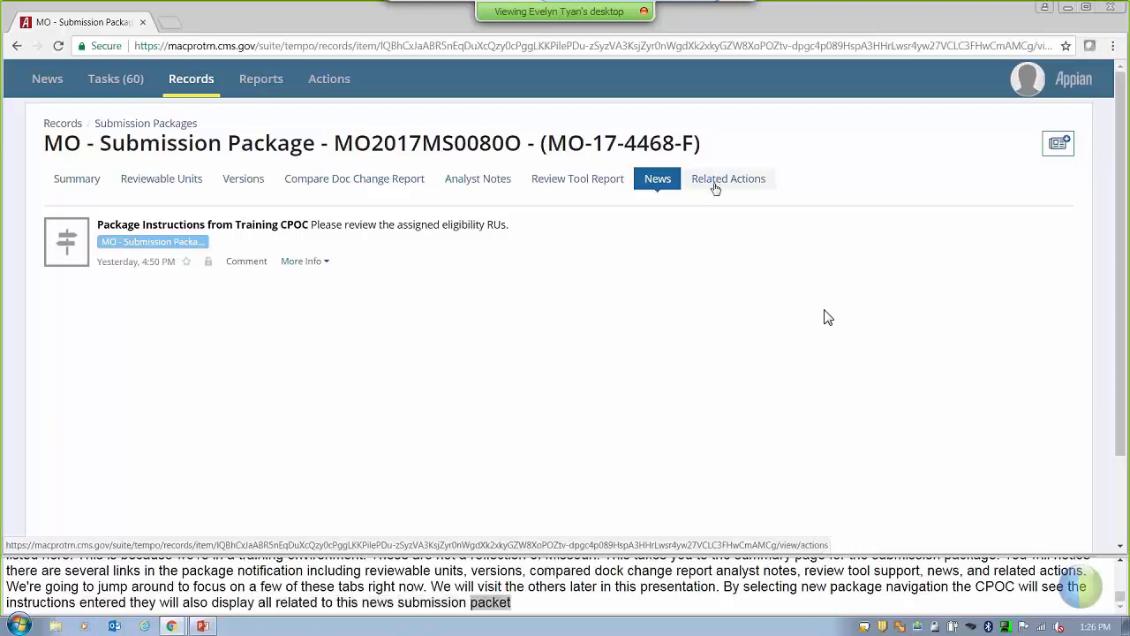
{"action": "left_click", "coordinate": [731, 182]}
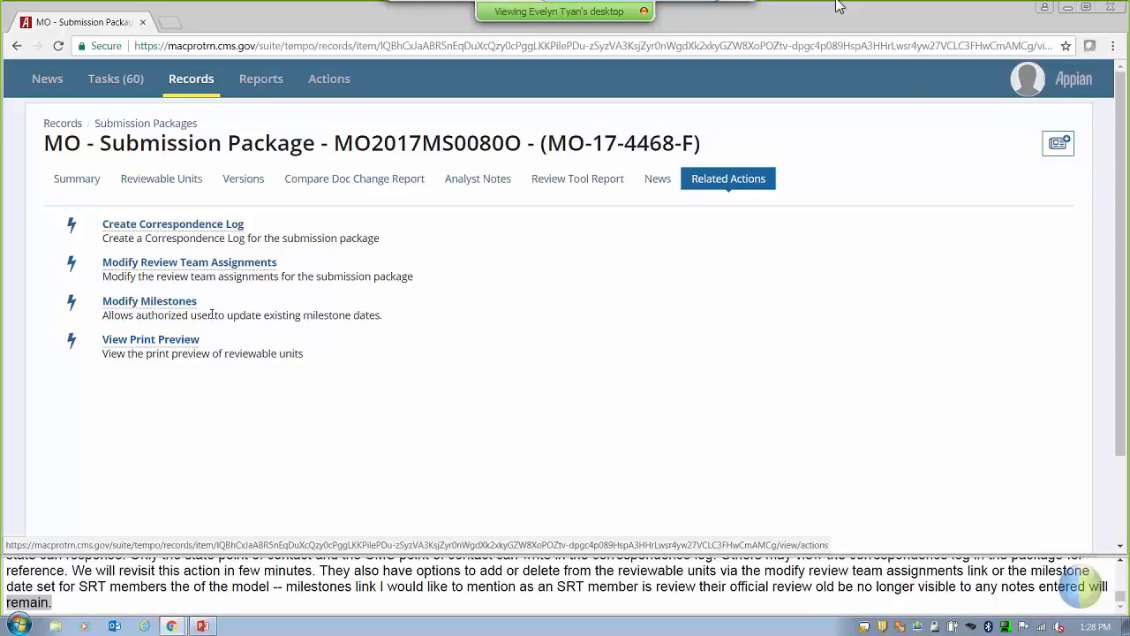
{"action": "left_click", "coordinate": [162, 178]}
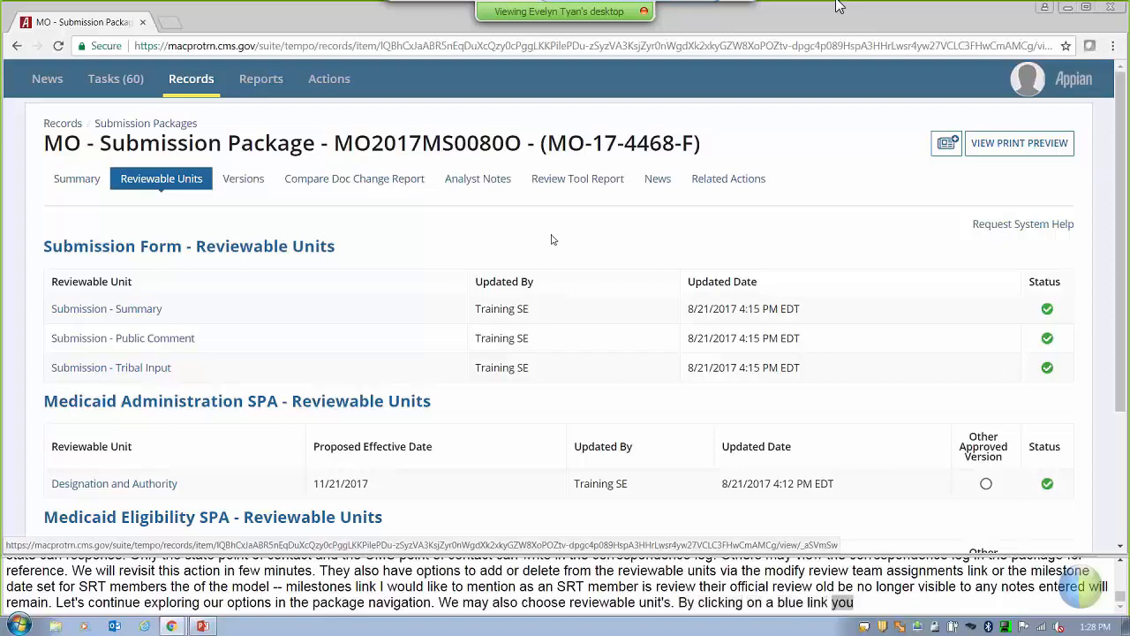
{"action": "left_click", "coordinate": [480, 185]}
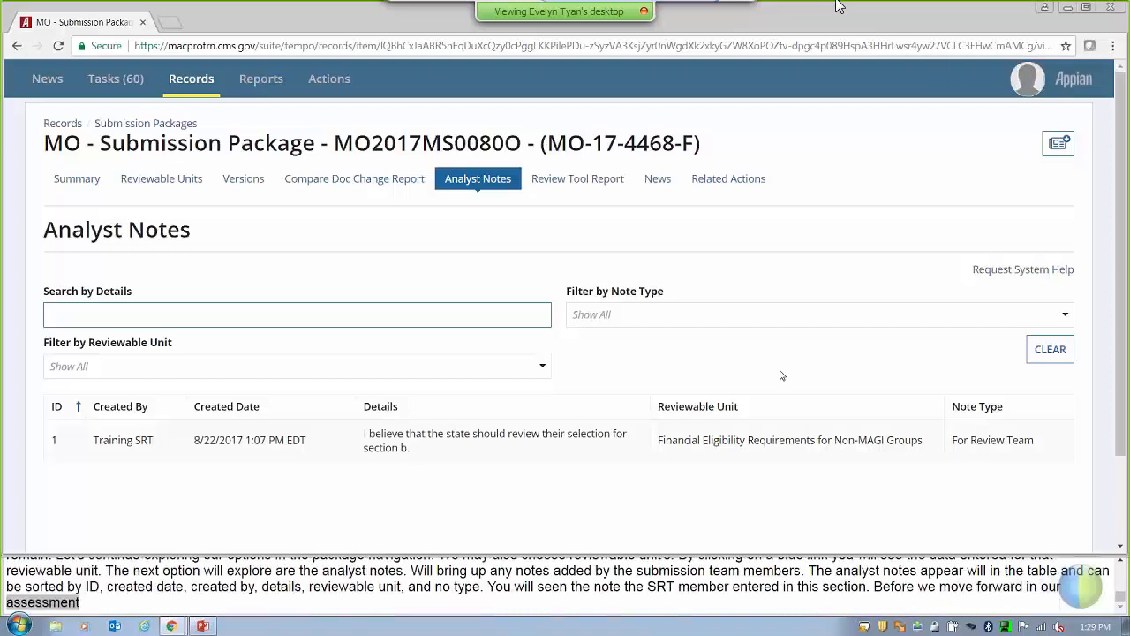
- Open the package's Review Tool Report and filter it by the reviewable unit assessment value Unclear
{"action": "left_click", "coordinate": [591, 192]}
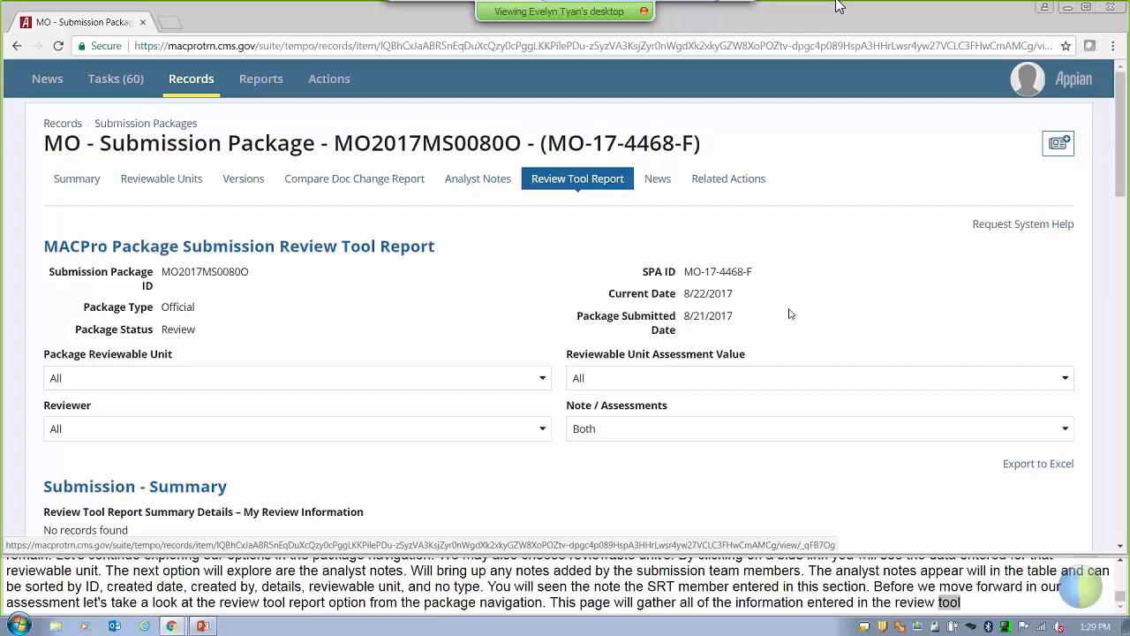
{"action": "scroll", "coordinate": [790, 314], "scroll_direction": "down", "scroll_amount": 1}
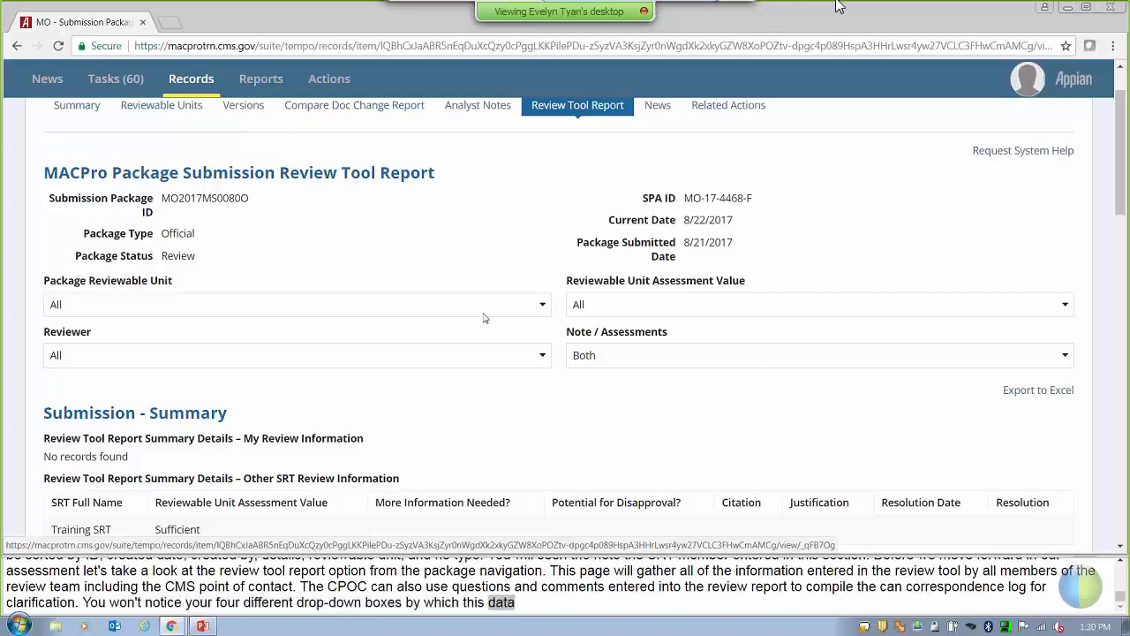
{"action": "left_click", "coordinate": [694, 309]}
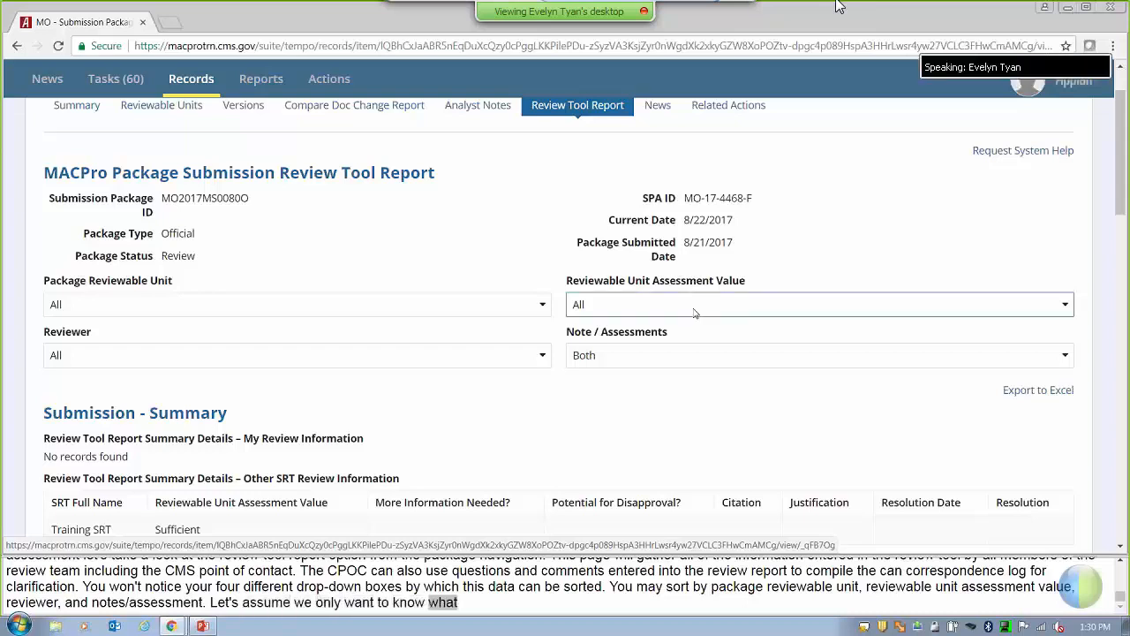
{"action": "left_click", "coordinate": [682, 393]}
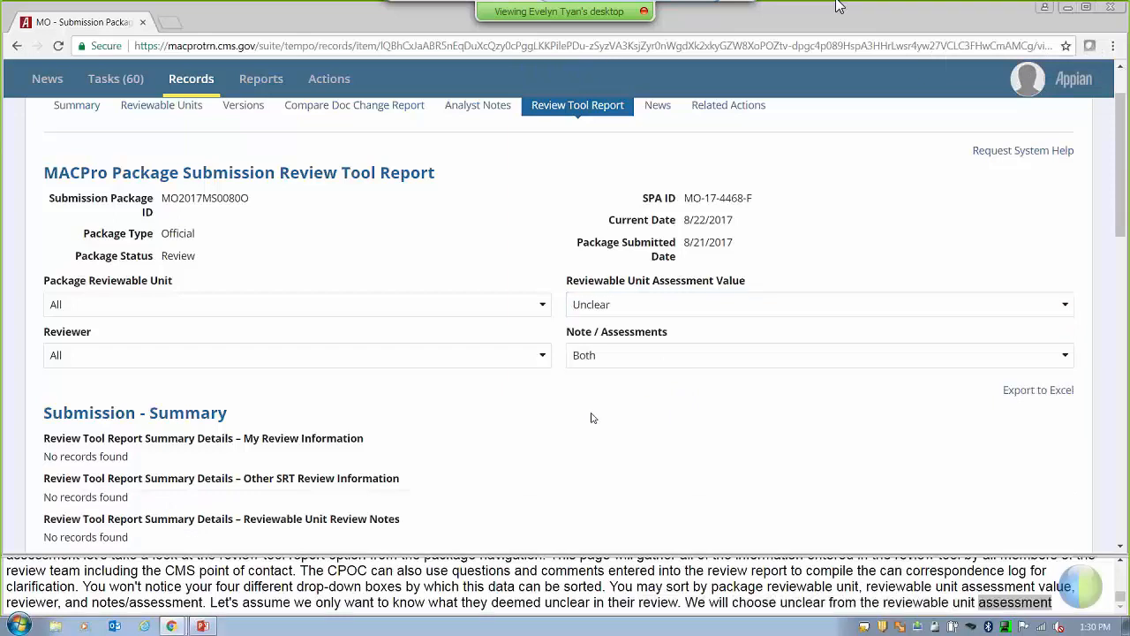
- Check the report's Financial Eligibility Requirements for Non-MAGI Groups section and export the filtered report to Excel
{"action": "scroll", "coordinate": [593, 418], "scroll_direction": "down", "scroll_amount": 1}
{"action": "scroll", "coordinate": [592, 418], "scroll_direction": "down", "scroll_amount": 1}
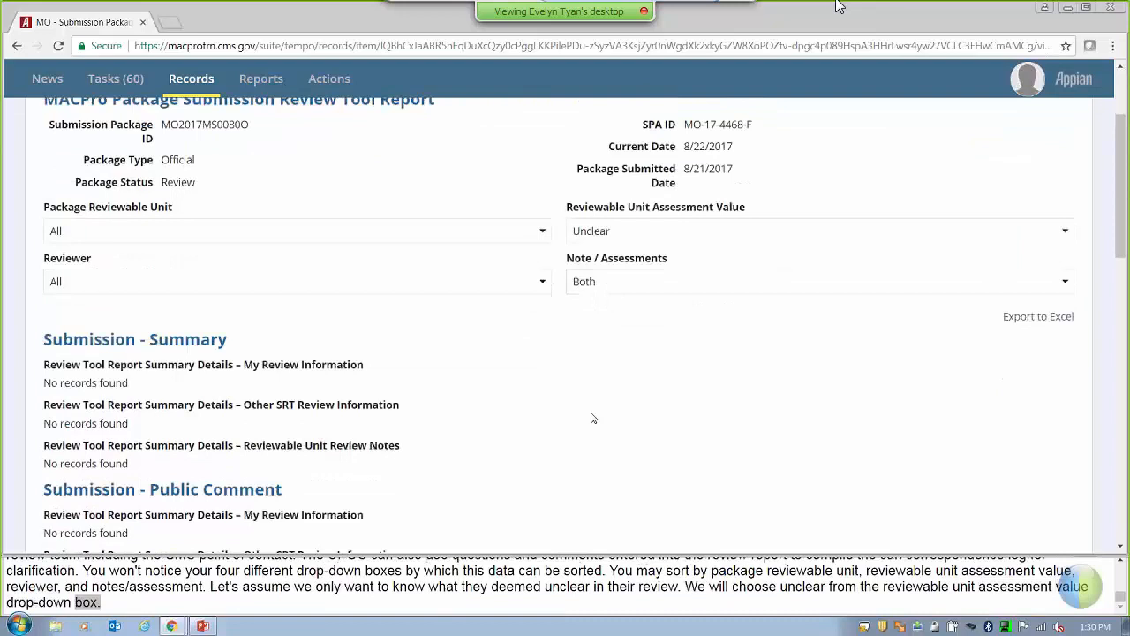
{"action": "scroll", "coordinate": [593, 417], "scroll_direction": "down", "scroll_amount": 10}
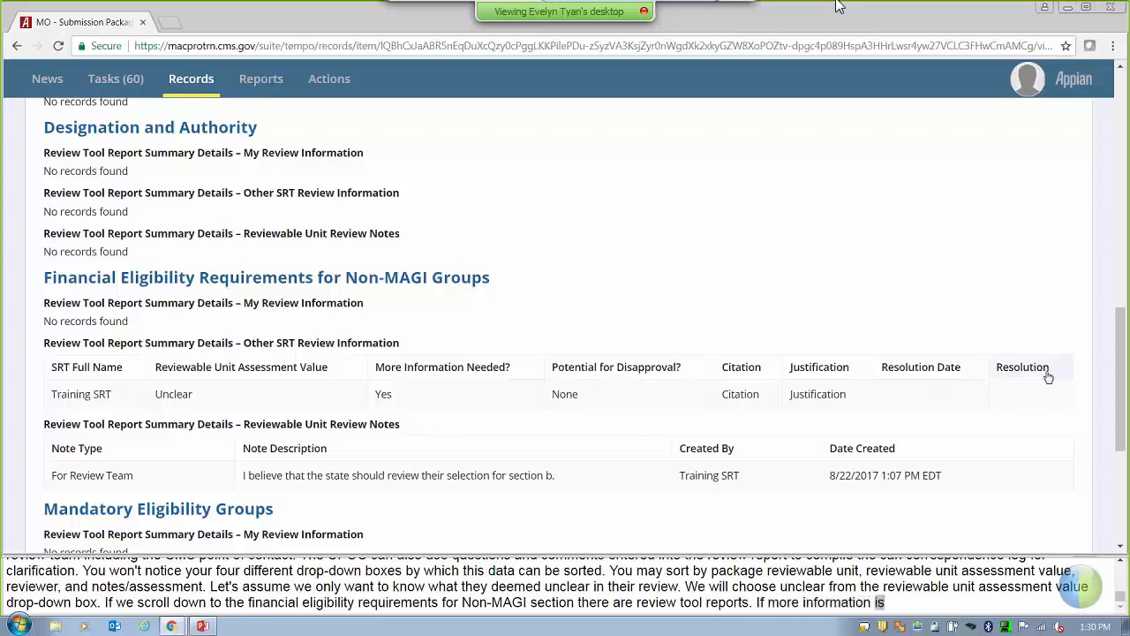
{"action": "scroll", "coordinate": [1047, 375], "scroll_direction": "up", "scroll_amount": 15}
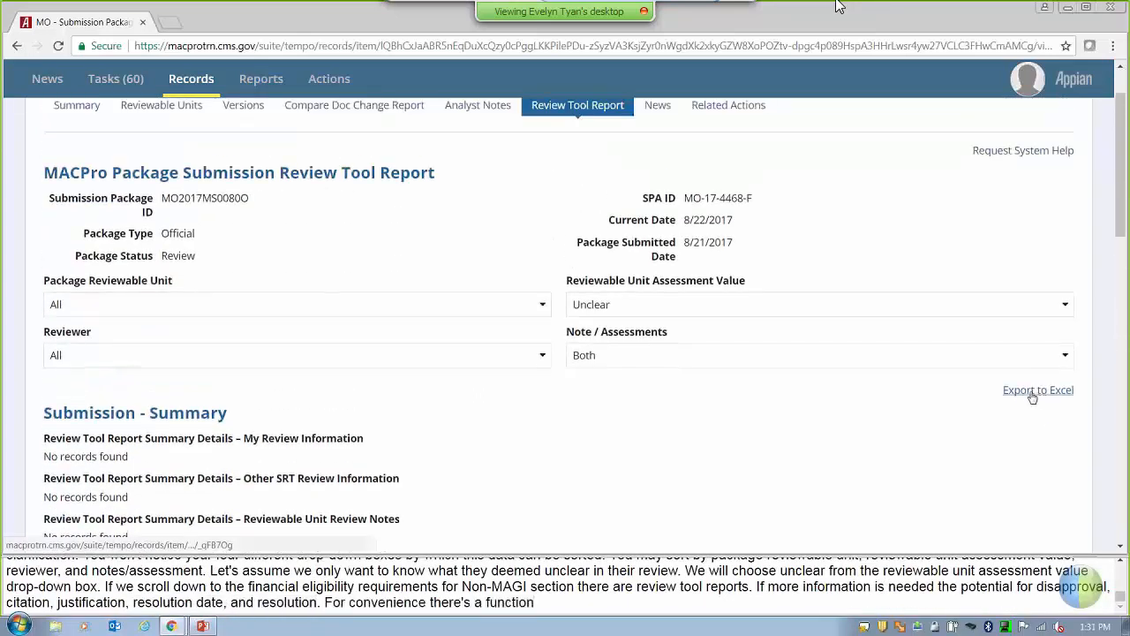
{"action": "left_click", "coordinate": [1051, 390]}
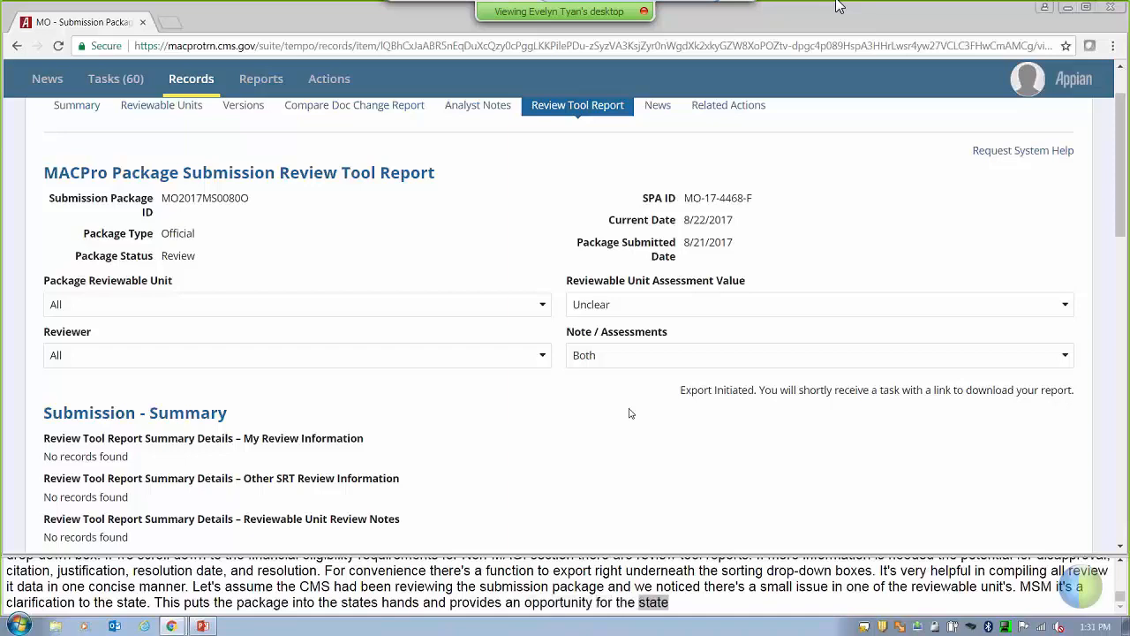
{"action": "scroll", "coordinate": [631, 414], "scroll_direction": "up", "scroll_amount": 1}
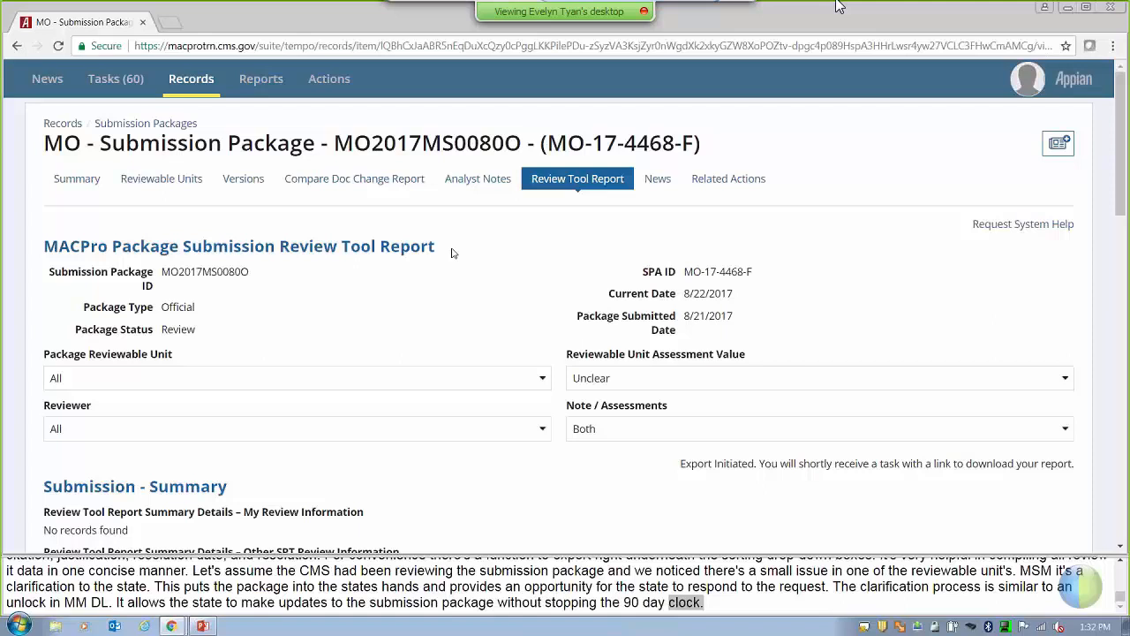
- Open the Review Submission Package task for MO-17-4468-F and its Financial Eligibility Requirements for Non-MAGI Groups reviewable unit
{"action": "left_click", "coordinate": [116, 79]}
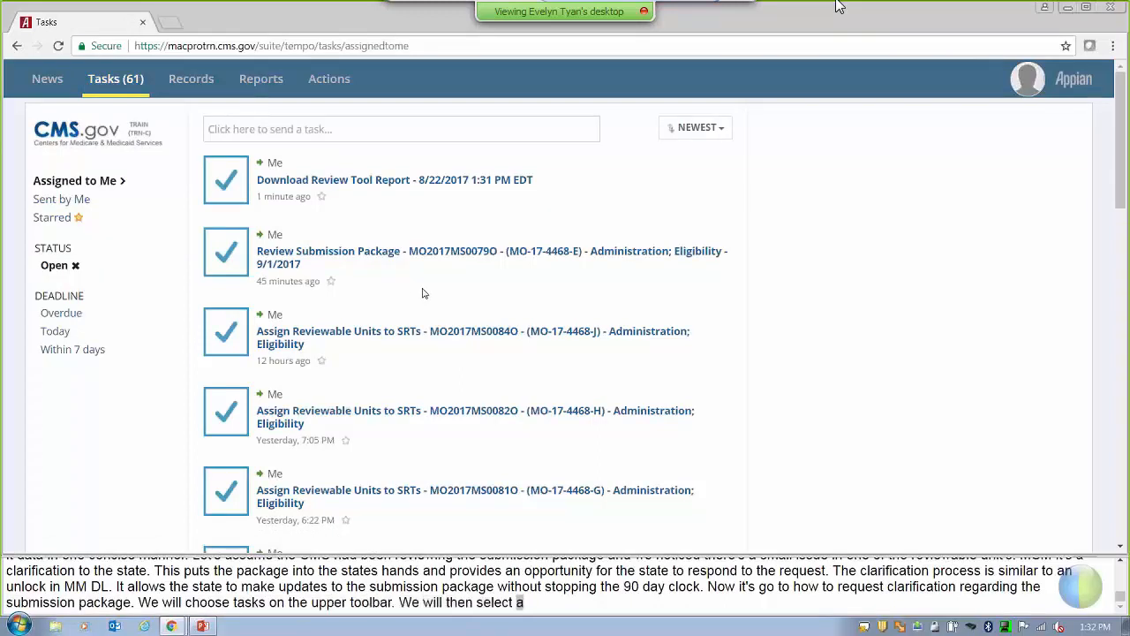
{"action": "scroll", "coordinate": [422, 335], "scroll_direction": "down", "scroll_amount": 2}
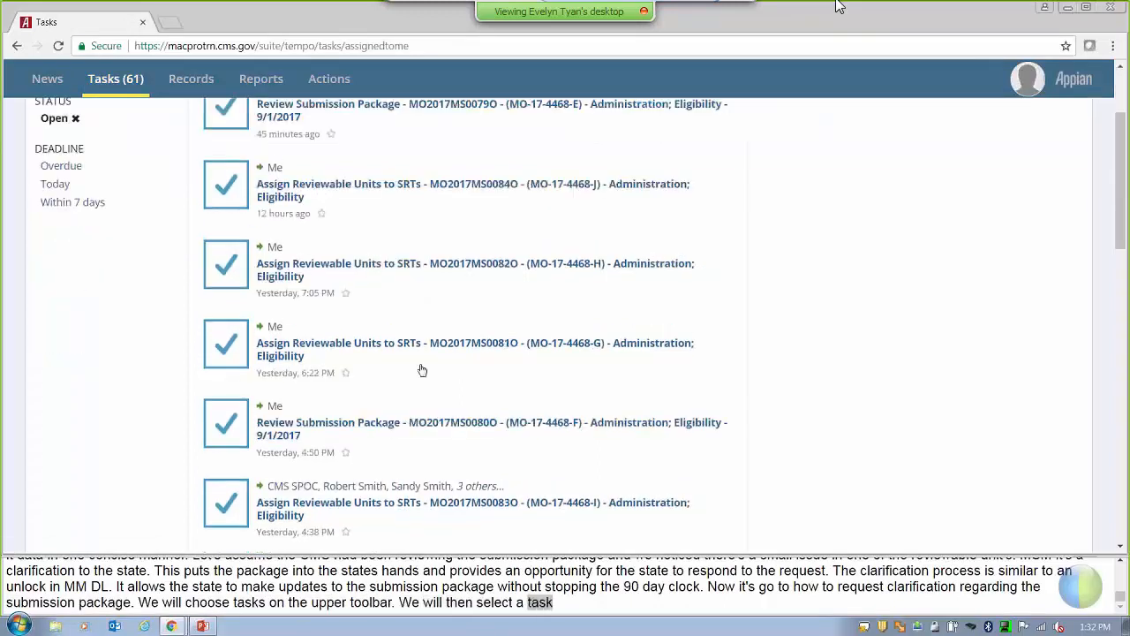
{"action": "left_click", "coordinate": [422, 430]}
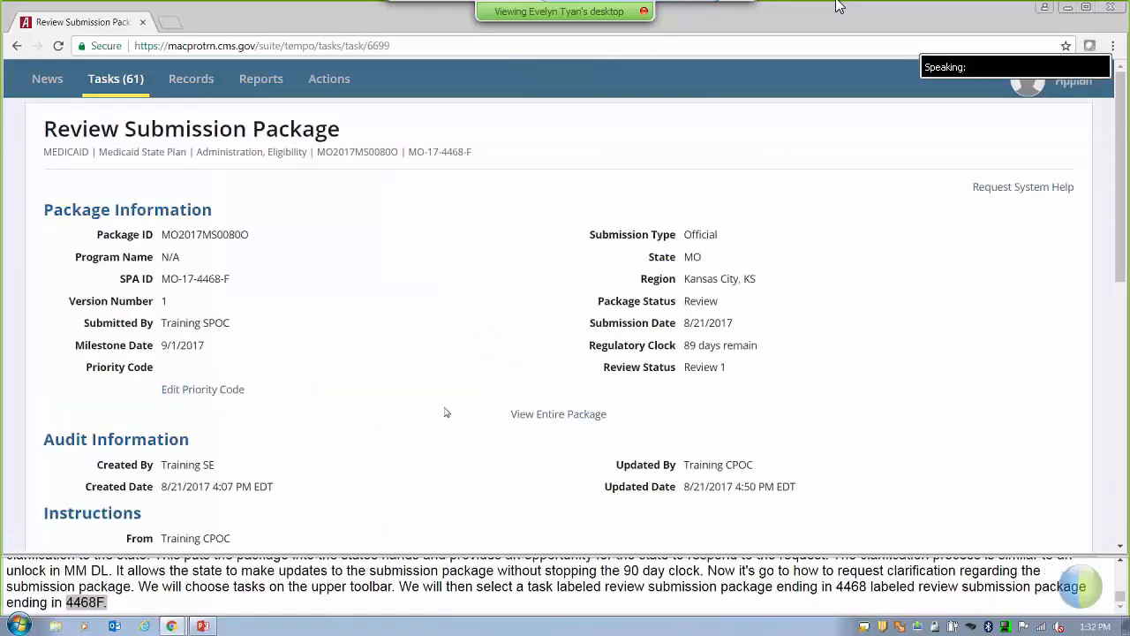
{"action": "scroll", "coordinate": [446, 413], "scroll_direction": "down", "scroll_amount": 6}
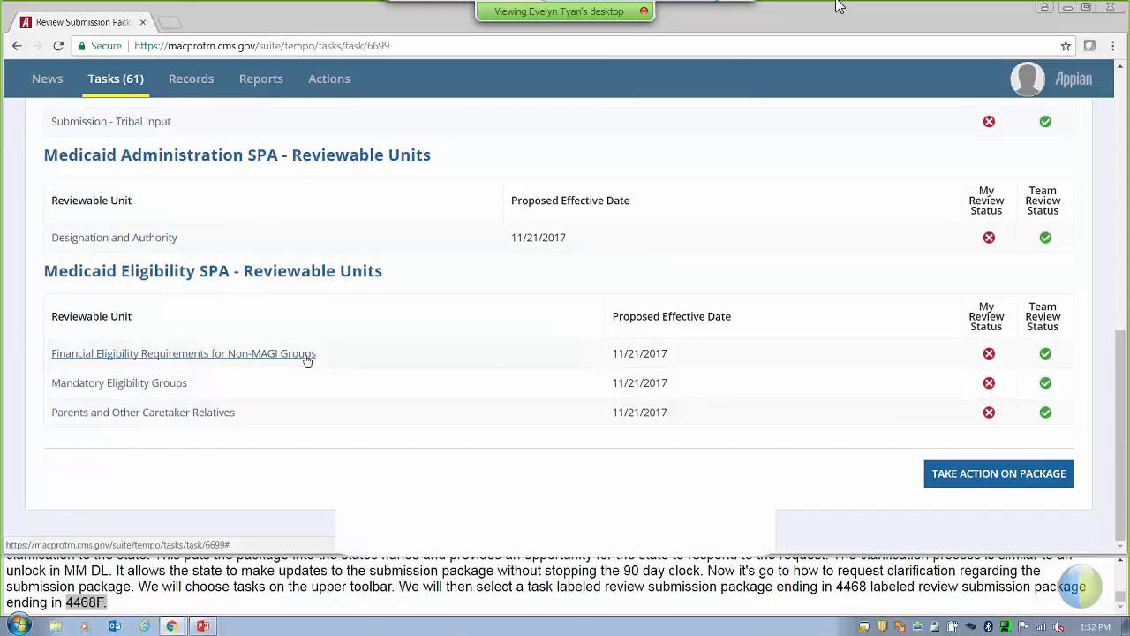
{"action": "left_click", "coordinate": [306, 357]}
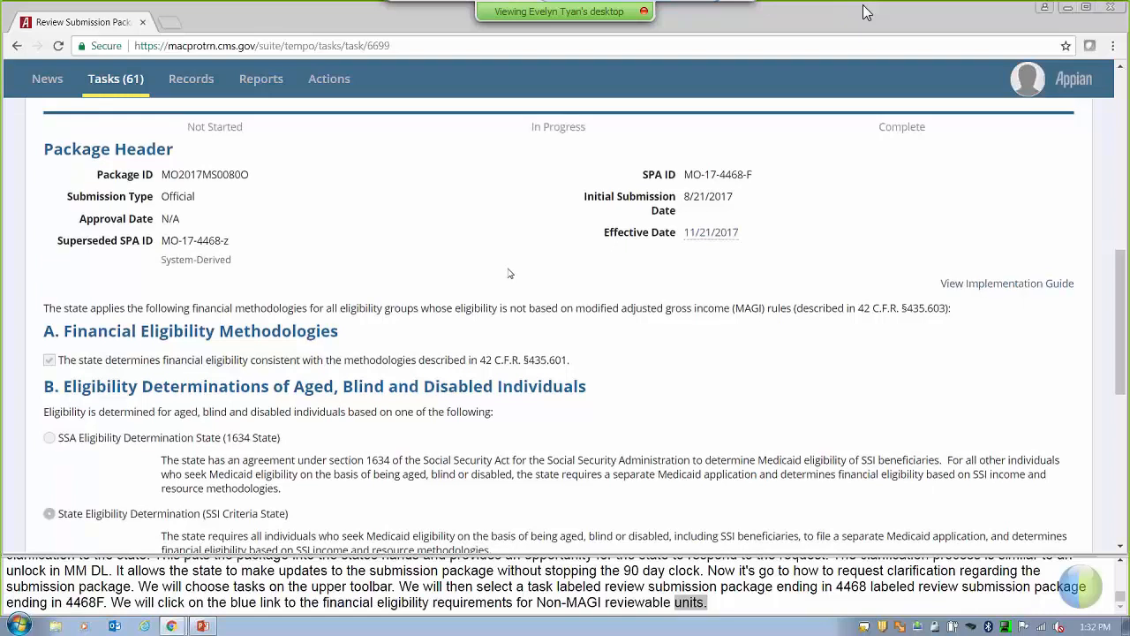
- In the unit's Review Assessment, rate the State's description as Unclear and the likelihood of potential disapproval as None
{"action": "scroll", "coordinate": [510, 272], "scroll_direction": "down", "scroll_amount": 3}
{"action": "scroll", "coordinate": [510, 273], "scroll_direction": "up", "scroll_amount": 3}
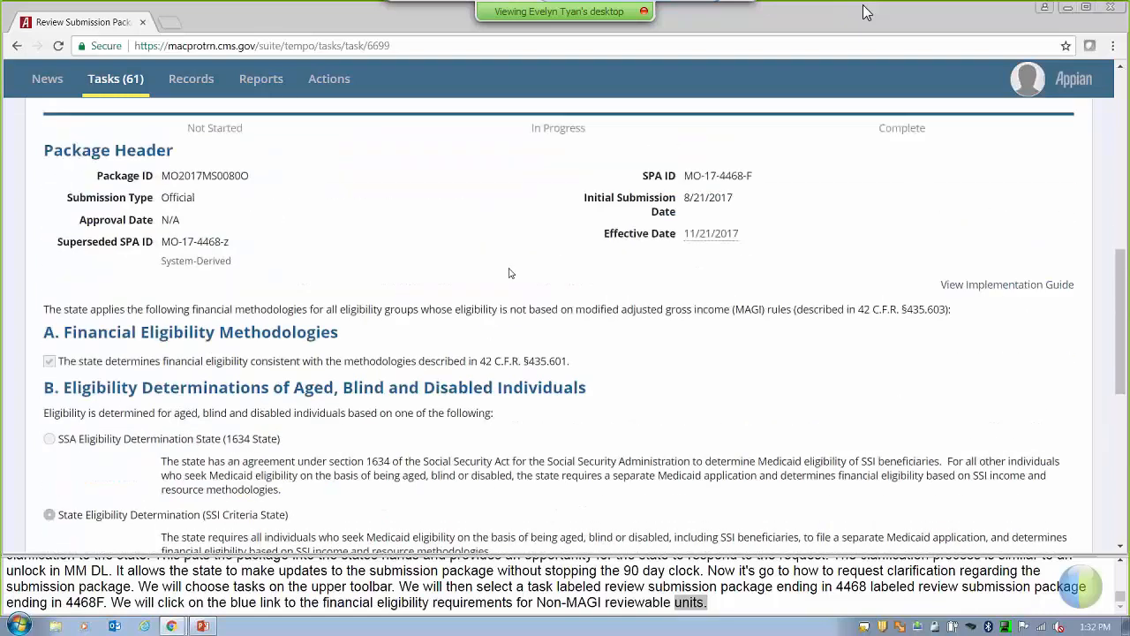
{"action": "scroll", "coordinate": [510, 272], "scroll_direction": "down", "scroll_amount": 10}
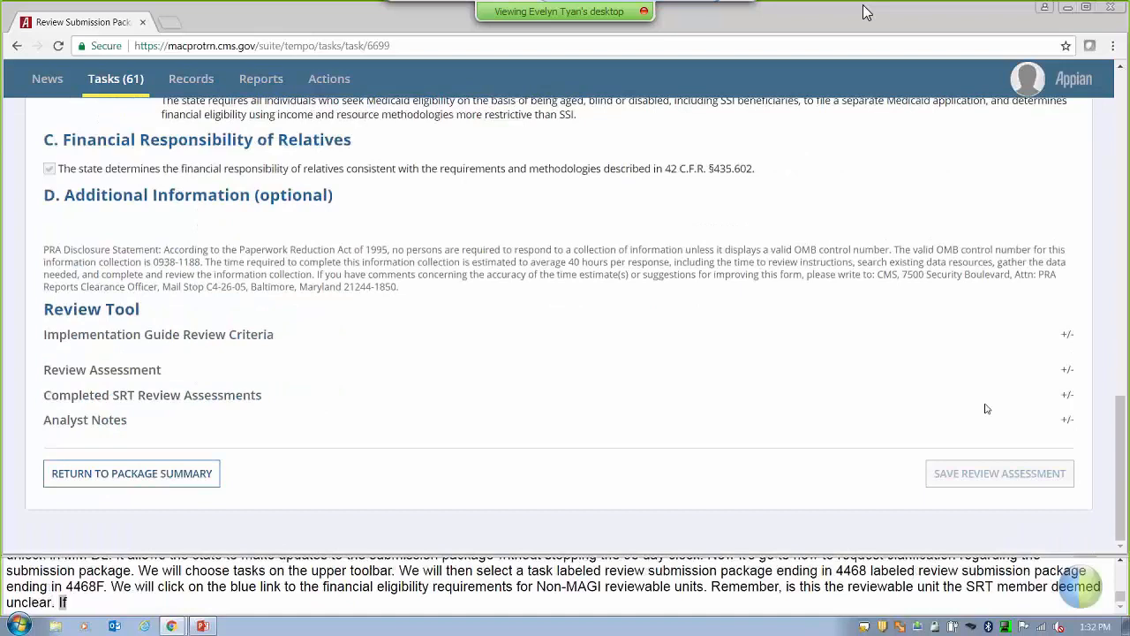
{"action": "left_click", "coordinate": [1066, 371]}
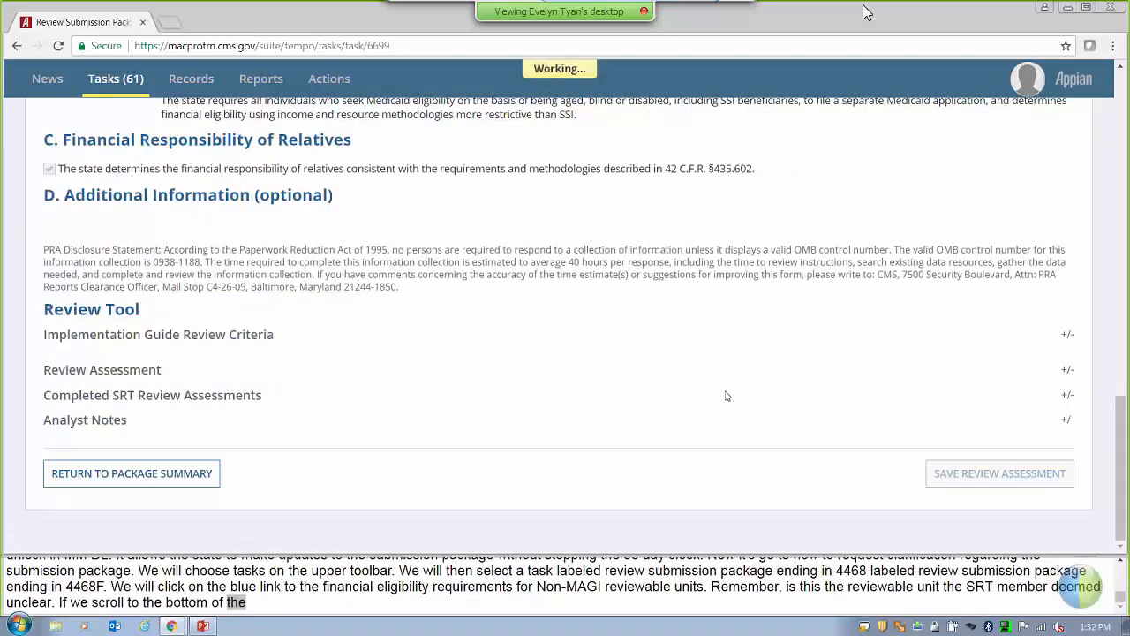
{"action": "scroll", "coordinate": [473, 398], "scroll_direction": "down", "scroll_amount": 3}
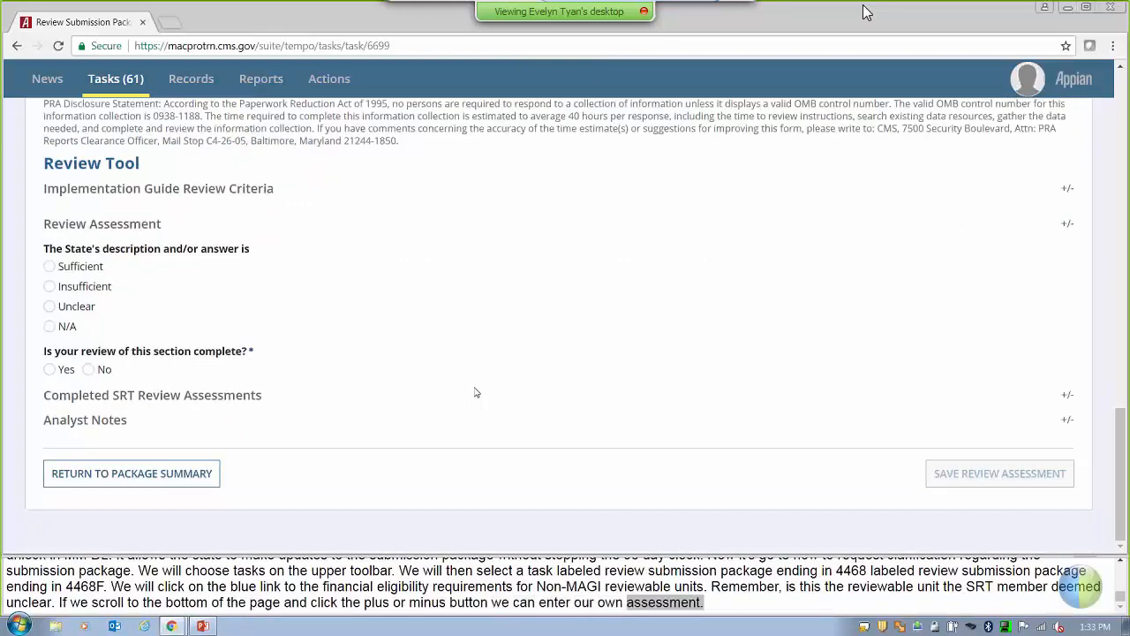
{"action": "left_click", "coordinate": [89, 309]}
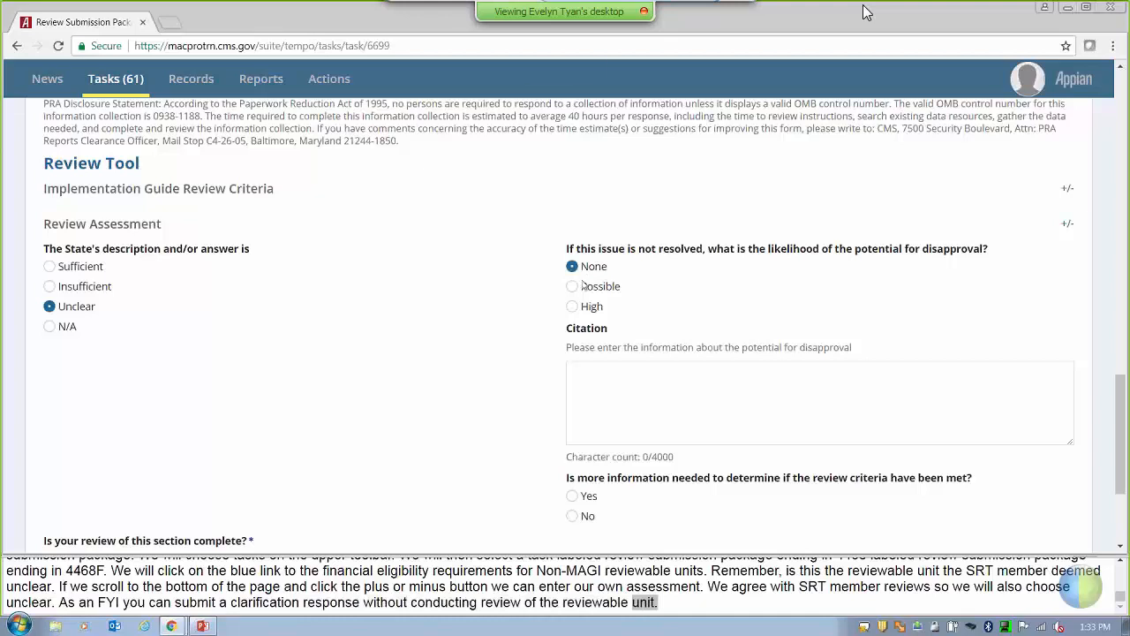
- Enter "Citation" as the citation information about the potential for disapproval
{"action": "left_click", "coordinate": [665, 376]}
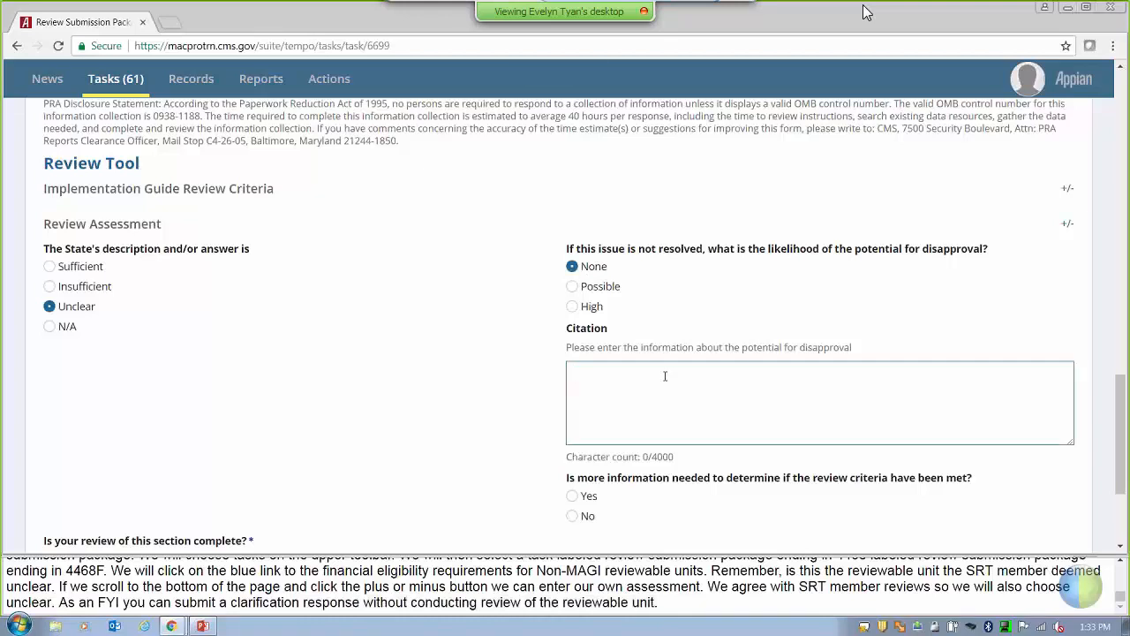
{"action": "type", "text": "Citation"}
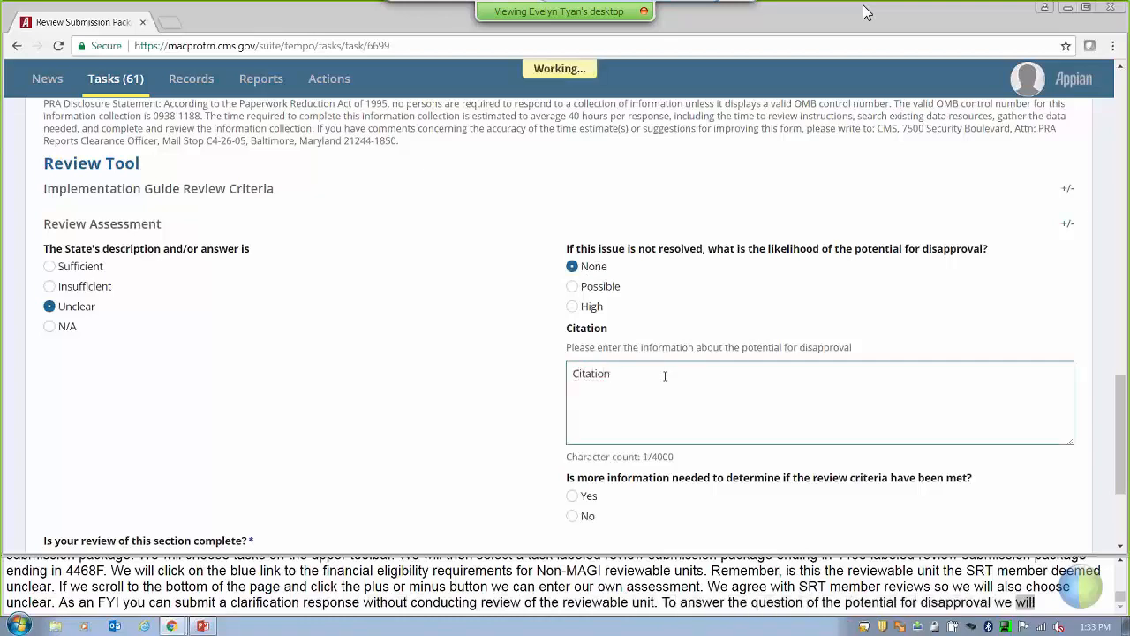
{"action": "left_click", "coordinate": [508, 431]}
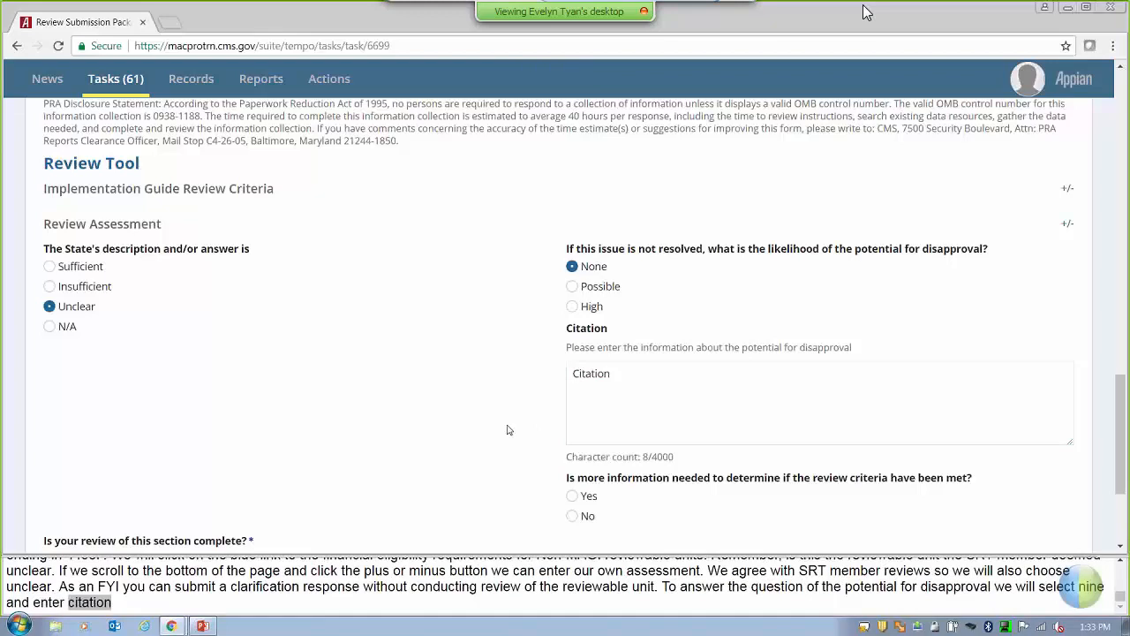
- Indicate that more information is needed to determine the review criteria and enter "Justification" as the justification
{"action": "scroll", "coordinate": [508, 430], "scroll_direction": "down", "scroll_amount": 3}
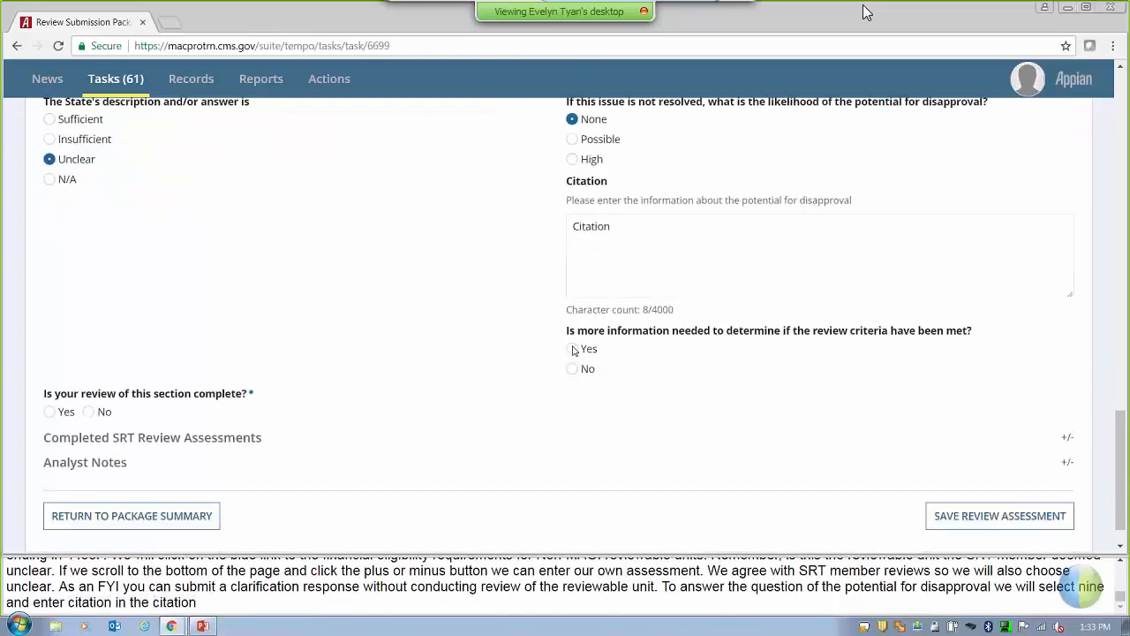
{"action": "left_click", "coordinate": [573, 350]}
{"action": "left_click", "coordinate": [573, 435]}
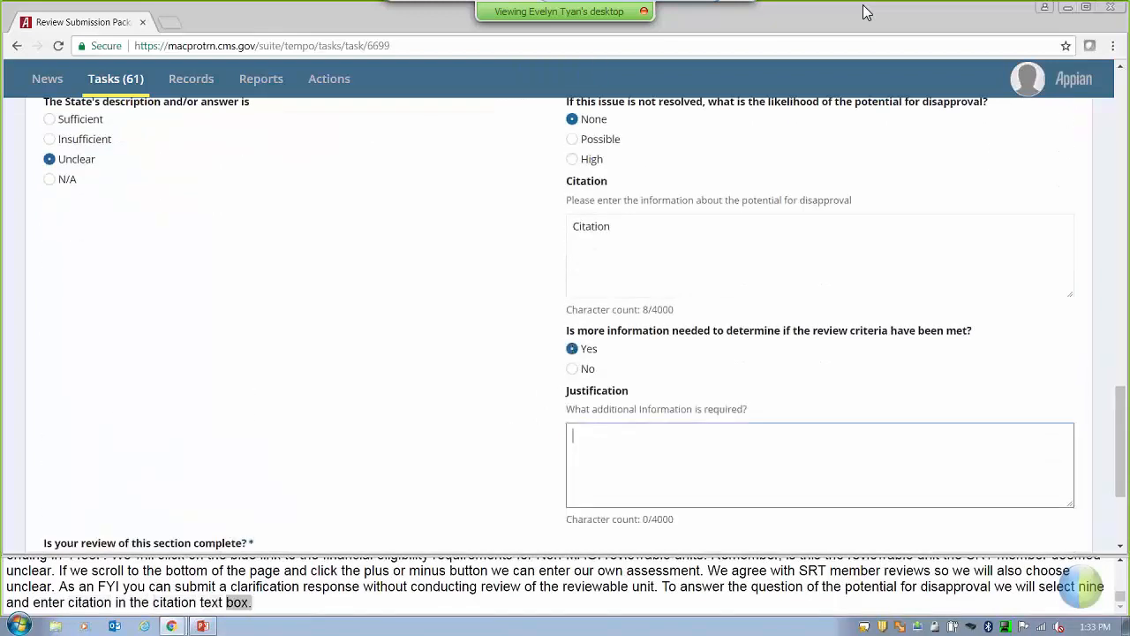
{"action": "type", "text": "Justi"}
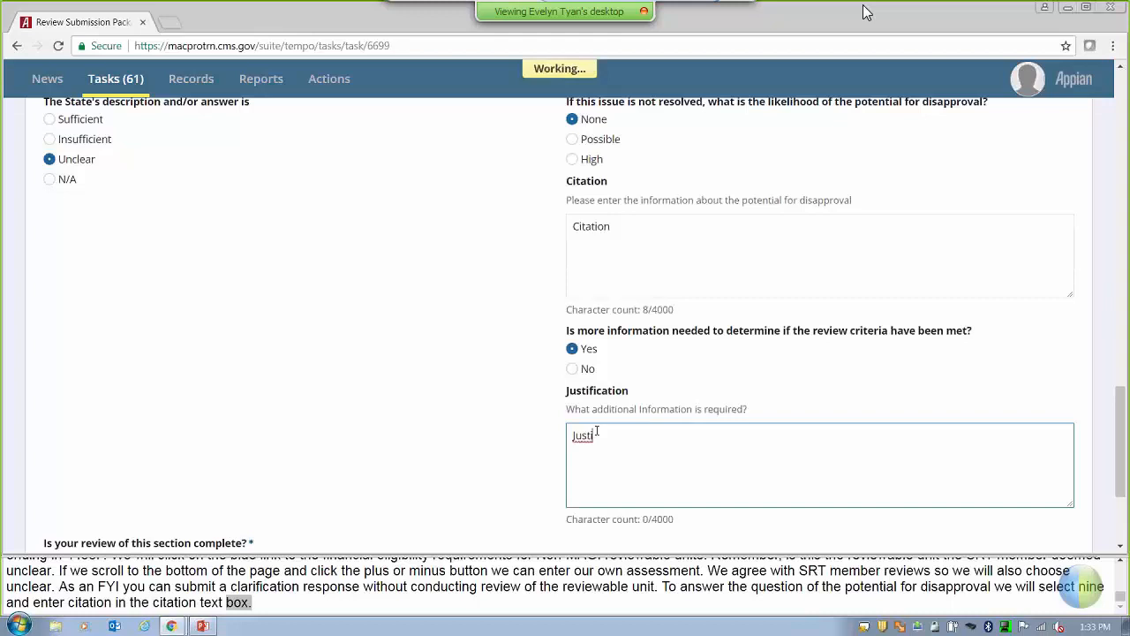
{"action": "type", "text": "fication"}
{"action": "left_click", "coordinate": [493, 439]}
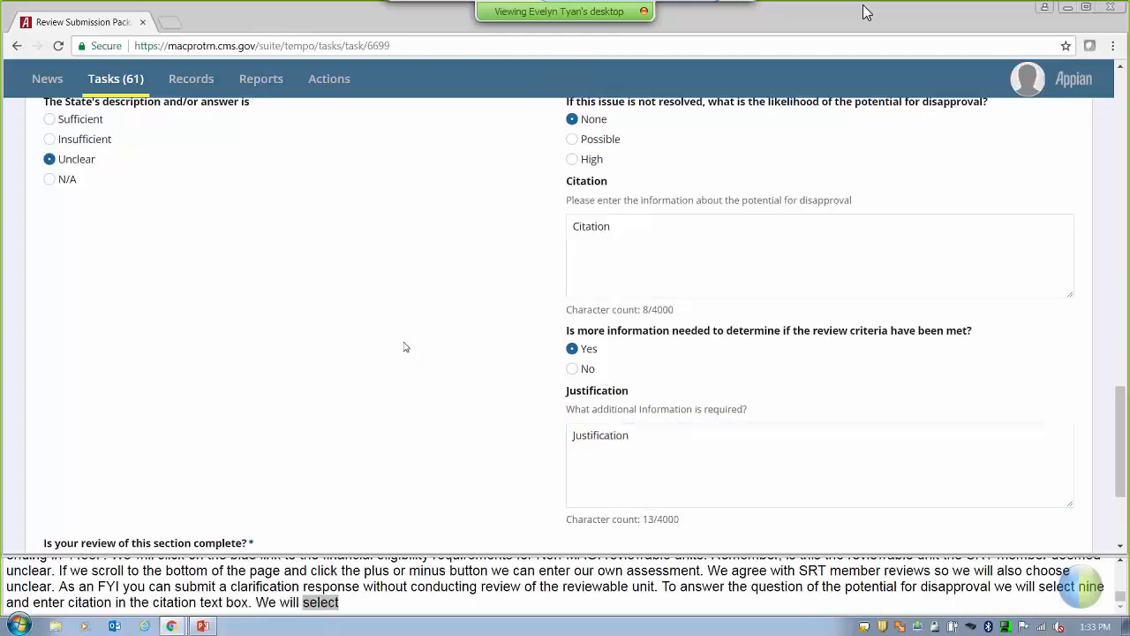
- Mark the review of this section as complete and expand the Analyst Notes
{"action": "scroll", "coordinate": [407, 350], "scroll_direction": "down", "scroll_amount": 3}
{"action": "scroll", "coordinate": [405, 347], "scroll_direction": "down", "scroll_amount": 1}
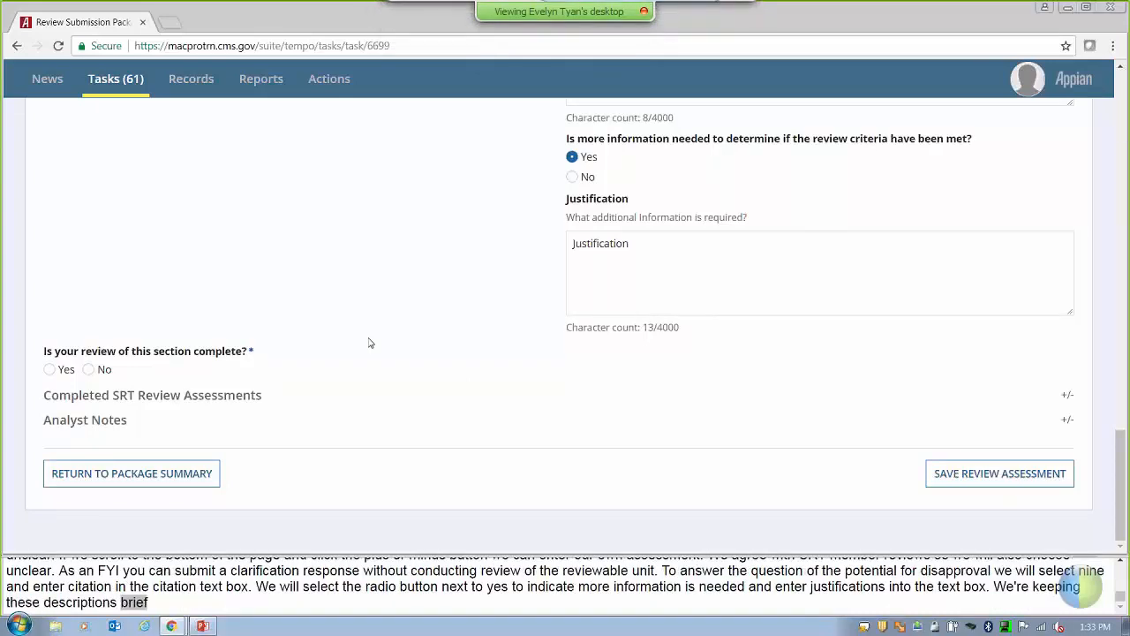
{"action": "left_click", "coordinate": [50, 370]}
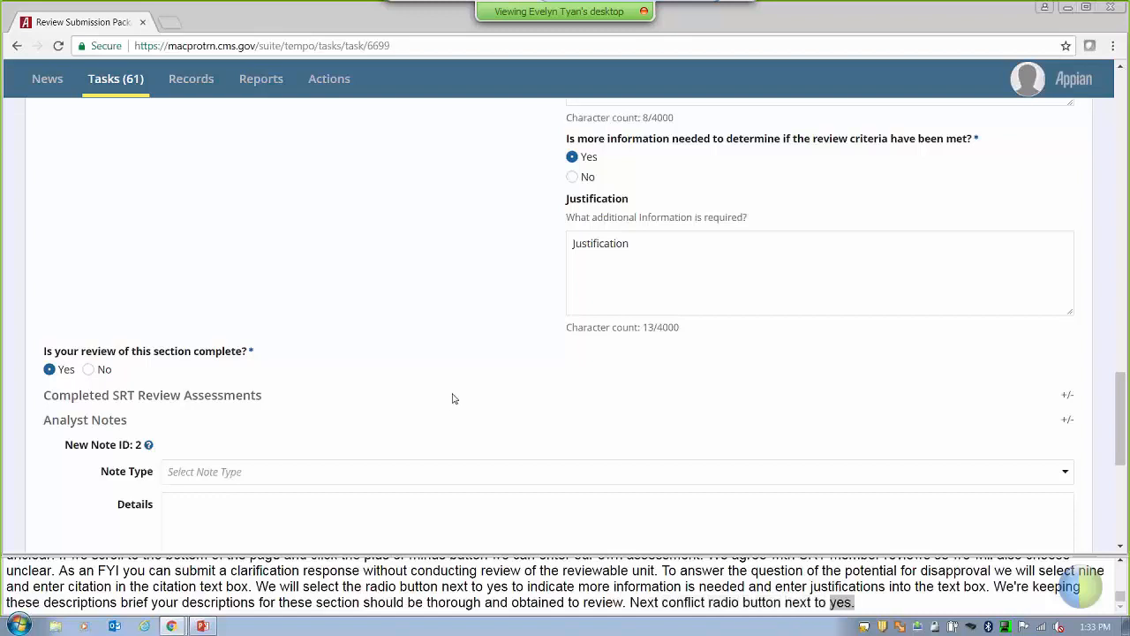
- Expand the Completed SRT Review Assessments and open the Training SRT reviewer's assessment to examine its ratings
{"action": "scroll", "coordinate": [449, 402], "scroll_direction": "down", "scroll_amount": 3}
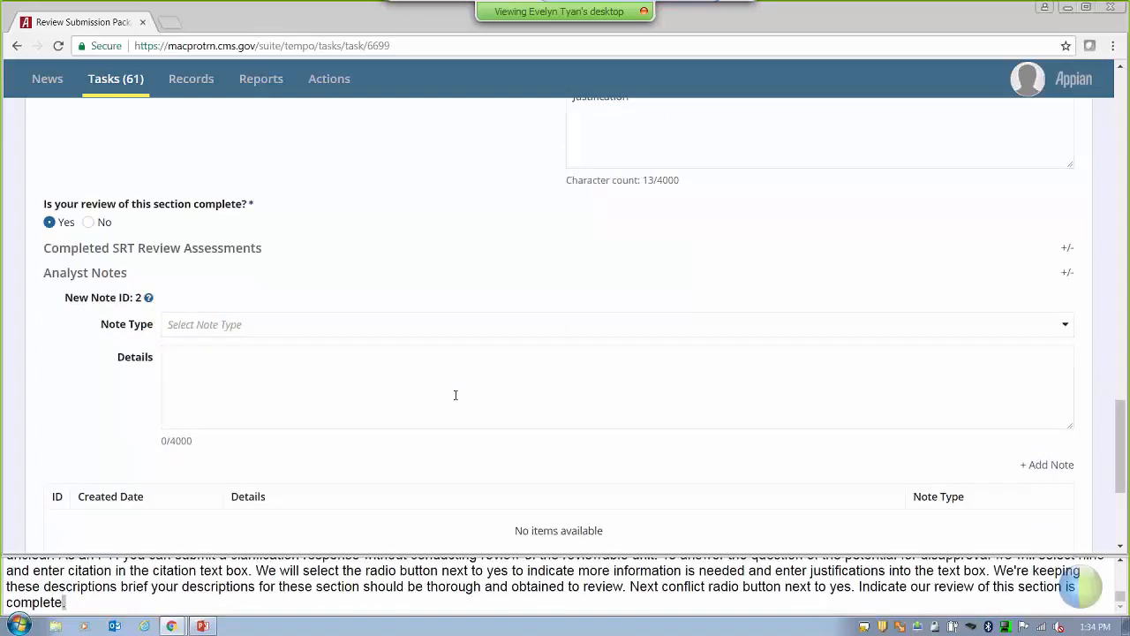
{"action": "scroll", "coordinate": [456, 396], "scroll_direction": "down", "scroll_amount": 5}
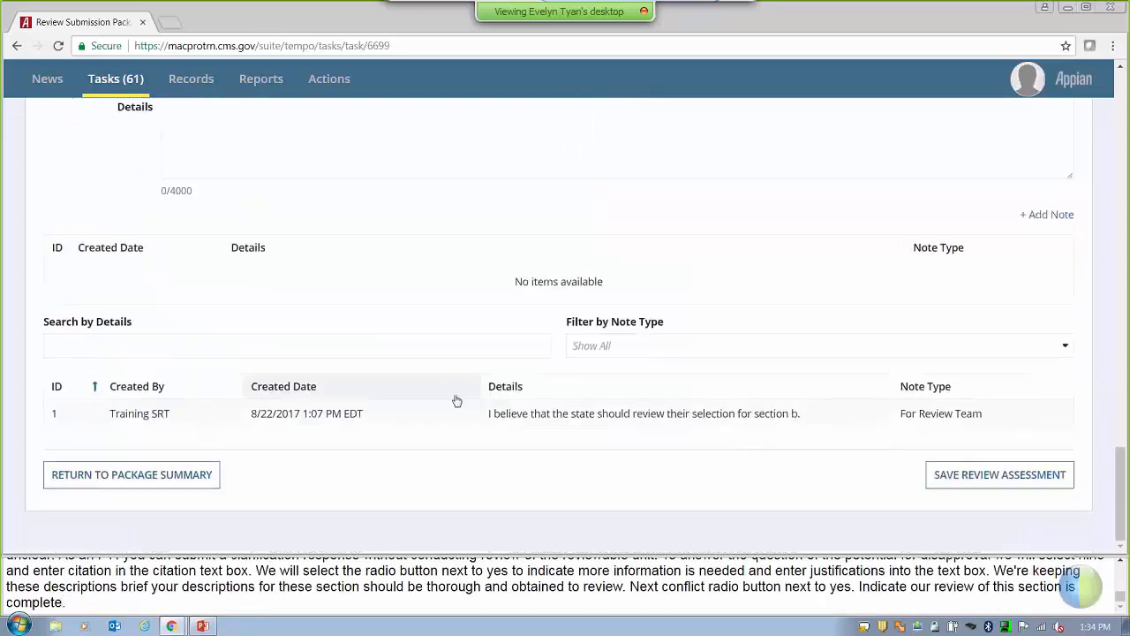
{"action": "scroll", "coordinate": [456, 398], "scroll_direction": "up", "scroll_amount": 4}
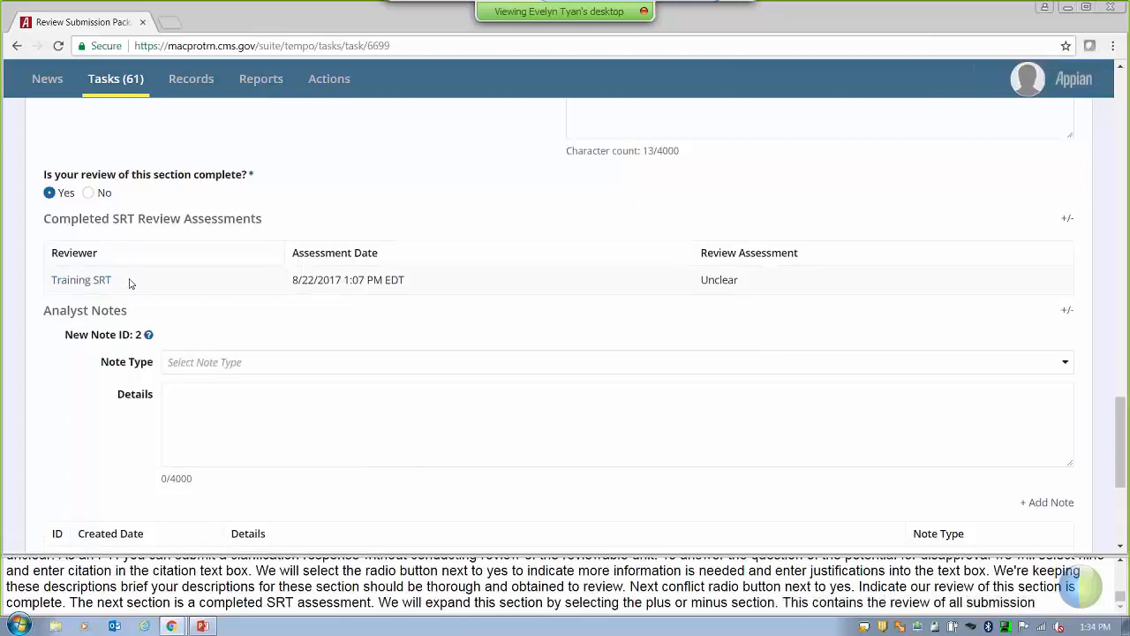
{"action": "left_click", "coordinate": [101, 280]}
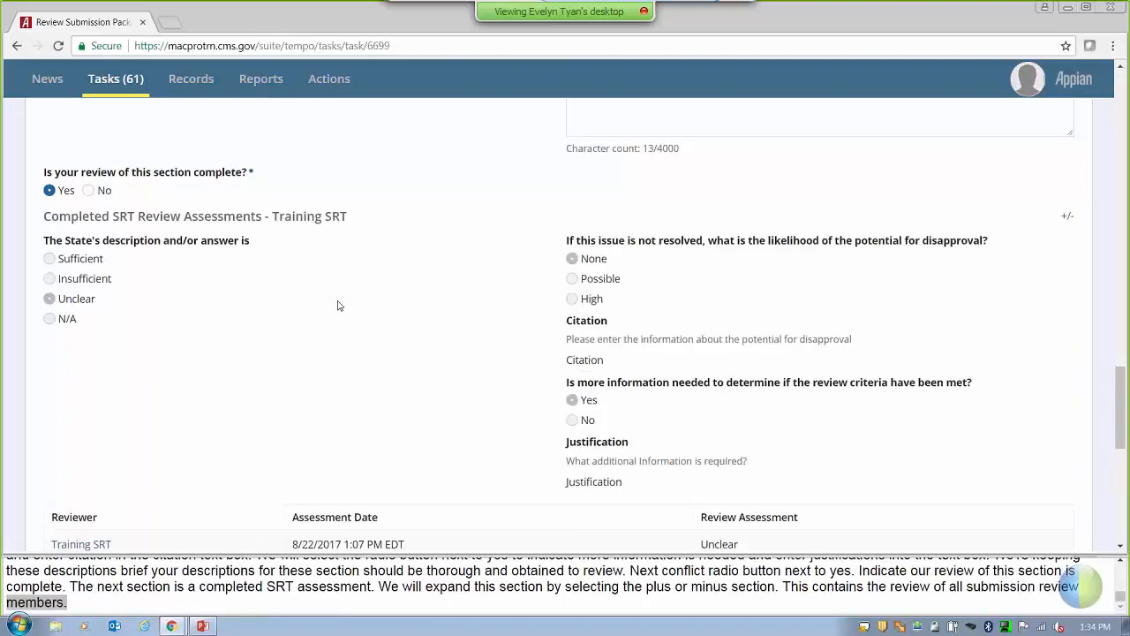
{"action": "scroll", "coordinate": [337, 305], "scroll_direction": "down", "scroll_amount": 1}
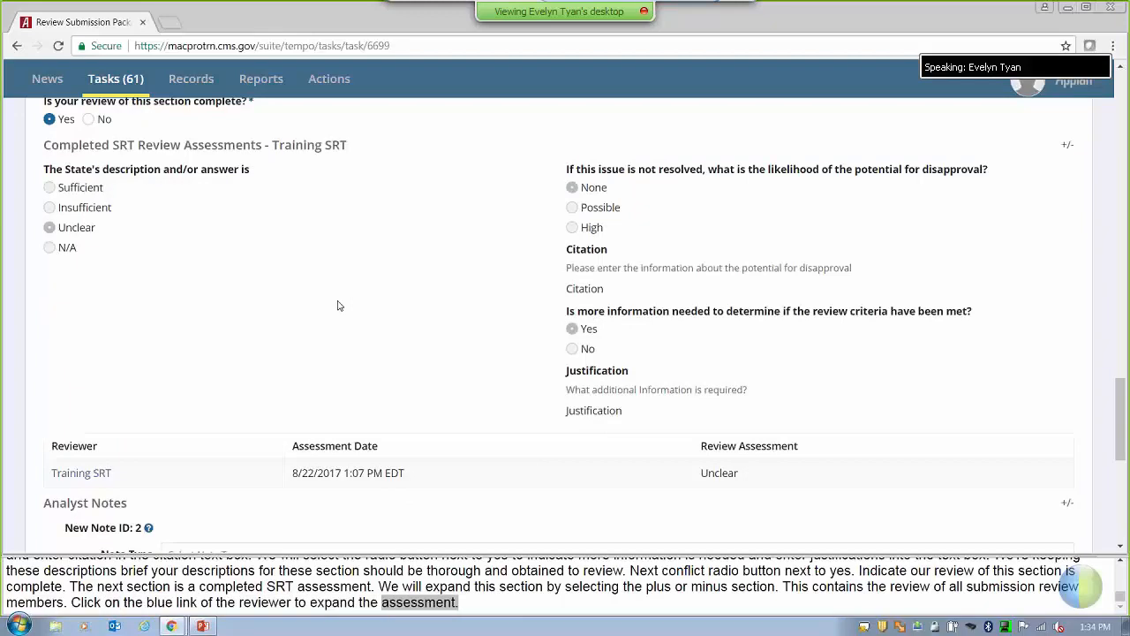
- Add an analyst note of type Justification with the details "I agree with the assessment of the SRT member."
{"action": "scroll", "coordinate": [337, 306], "scroll_direction": "down", "scroll_amount": 4}
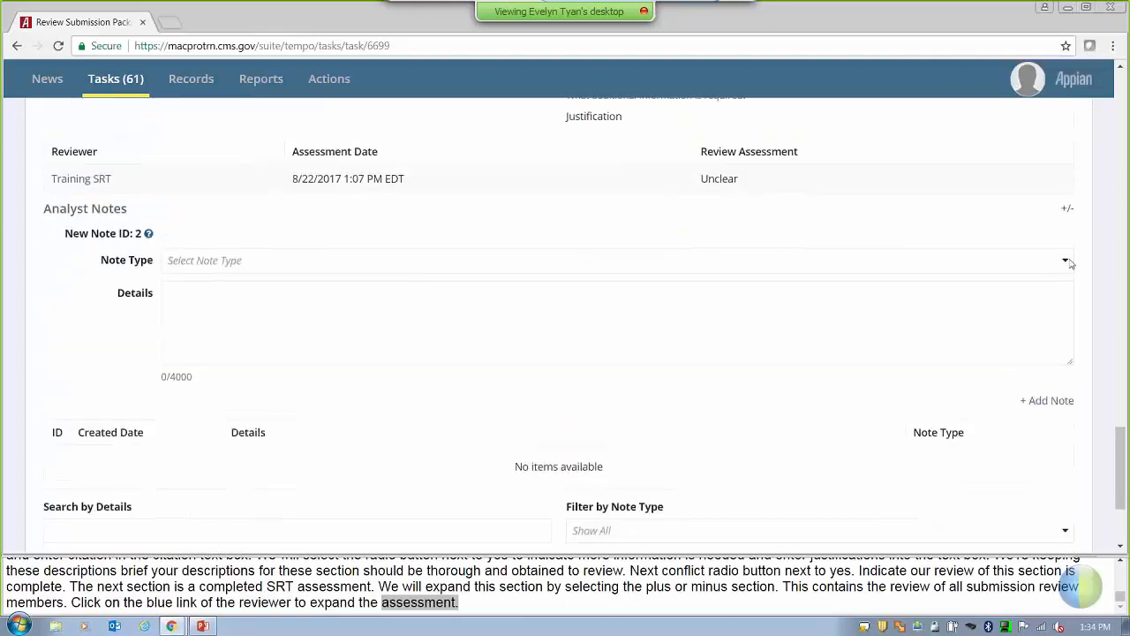
{"action": "left_click", "coordinate": [1066, 261]}
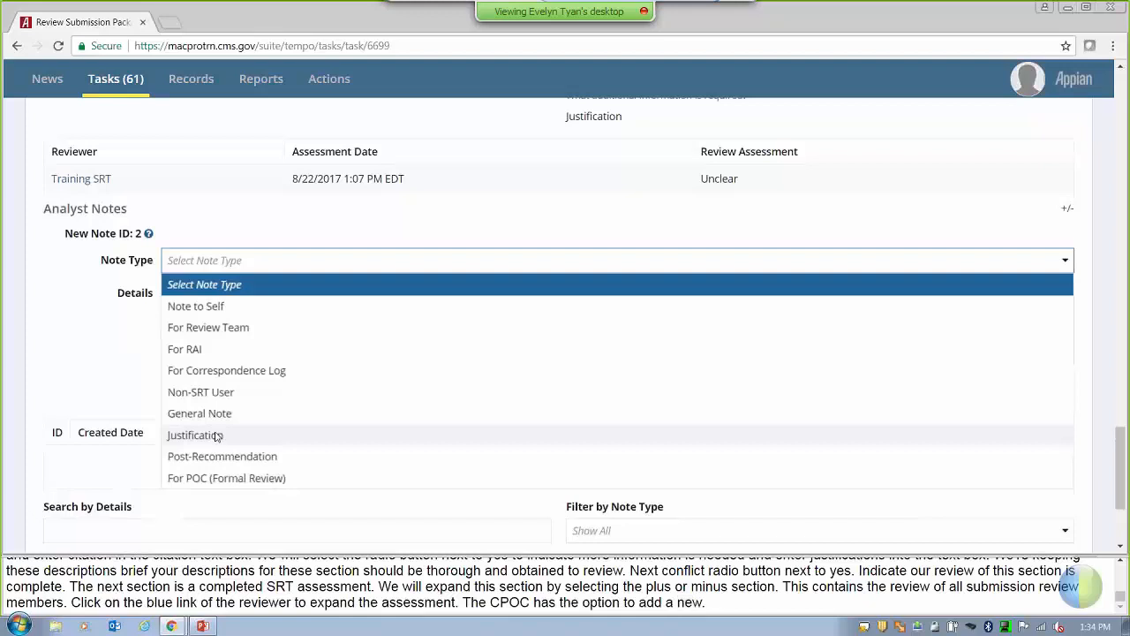
{"action": "left_click", "coordinate": [217, 436]}
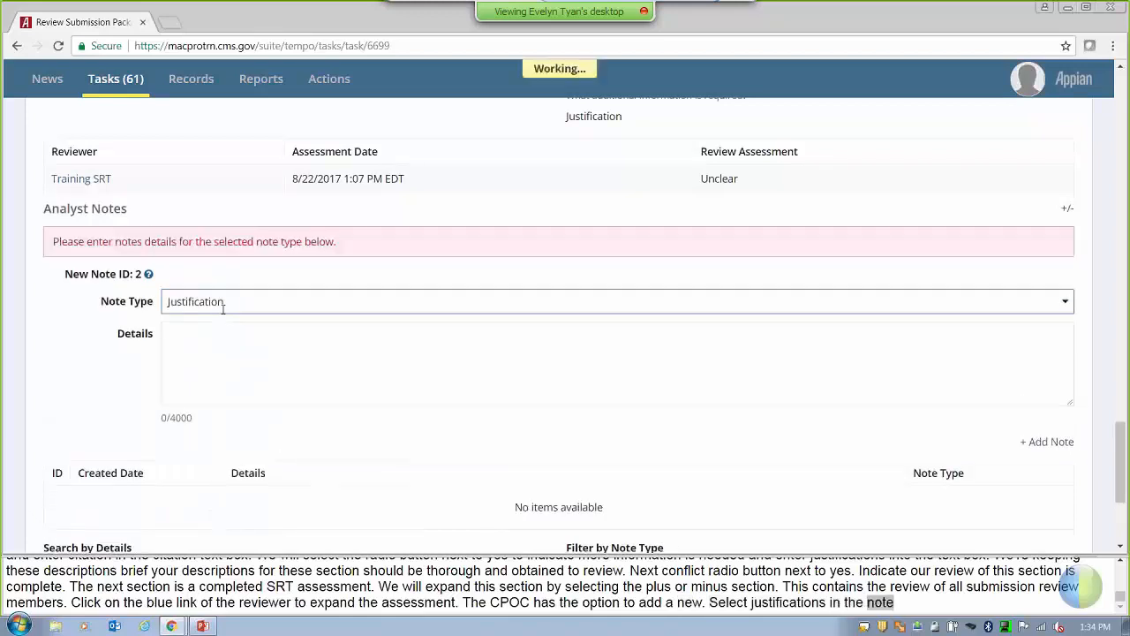
{"action": "left_click", "coordinate": [211, 347]}
{"action": "type", "text": "I agr"}
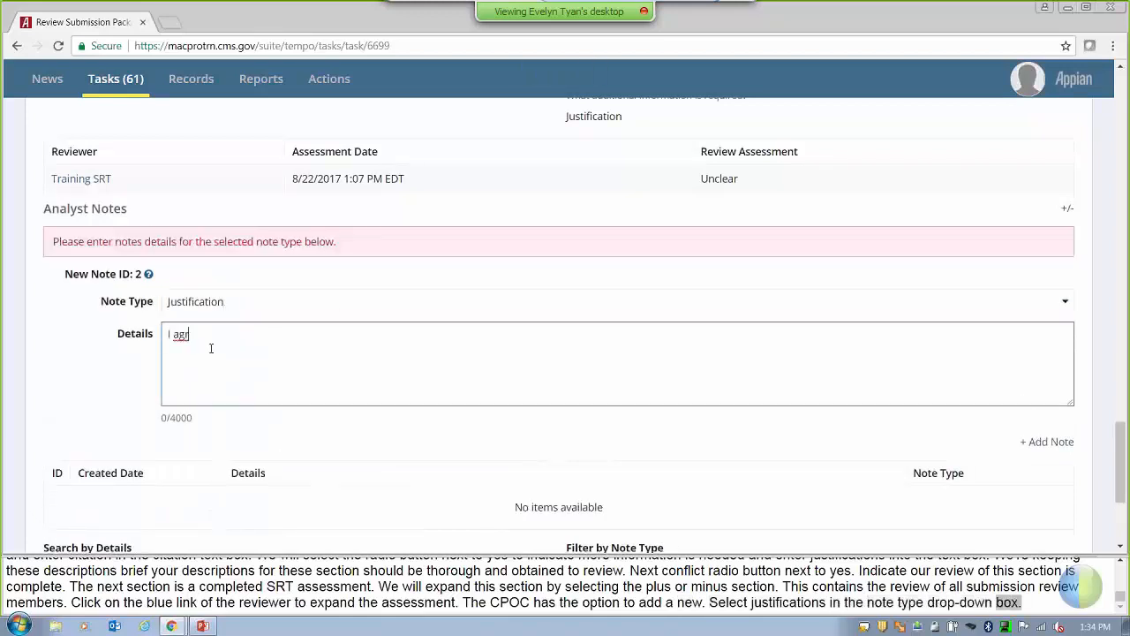
{"action": "type", "text": "ee with the"}
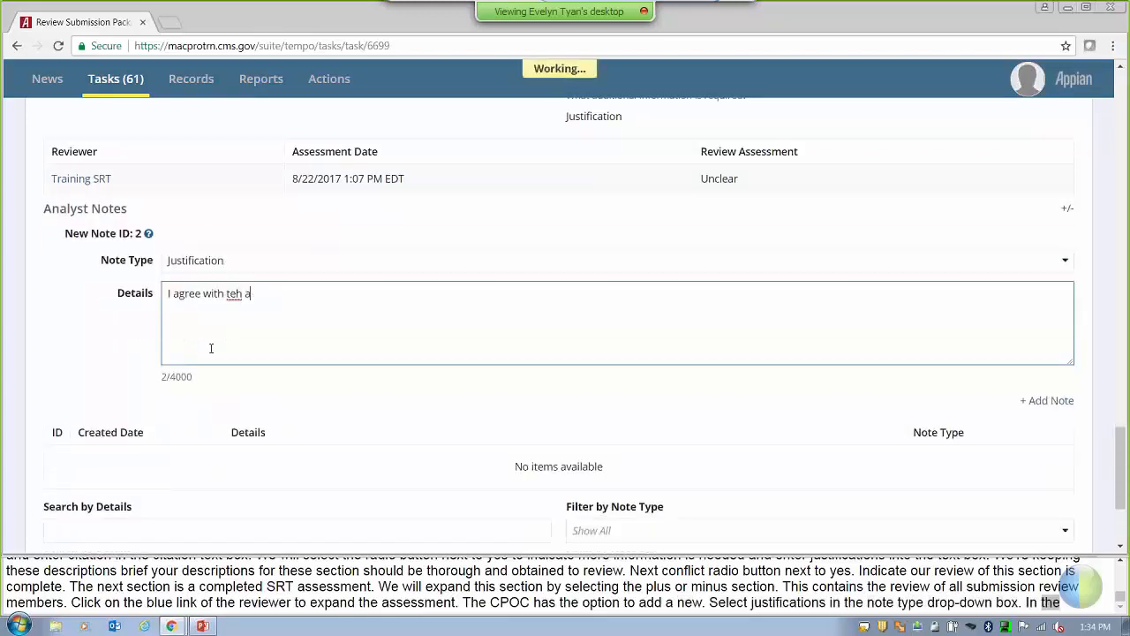
{"action": "type", "text": " asse"}
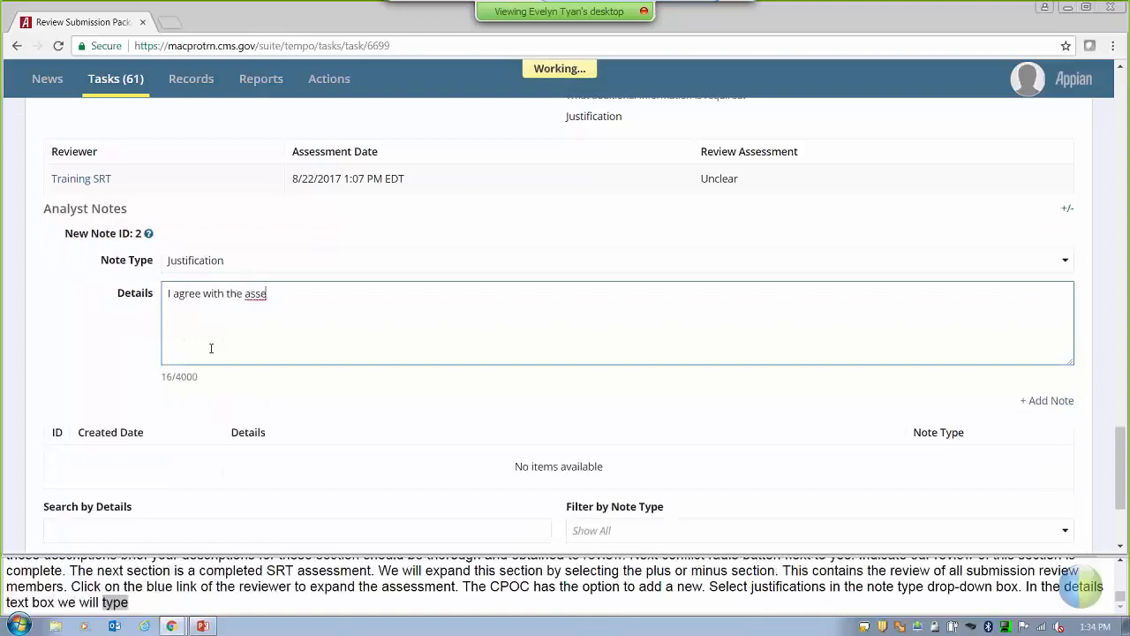
{"action": "type", "text": "ssment of the SRT"}
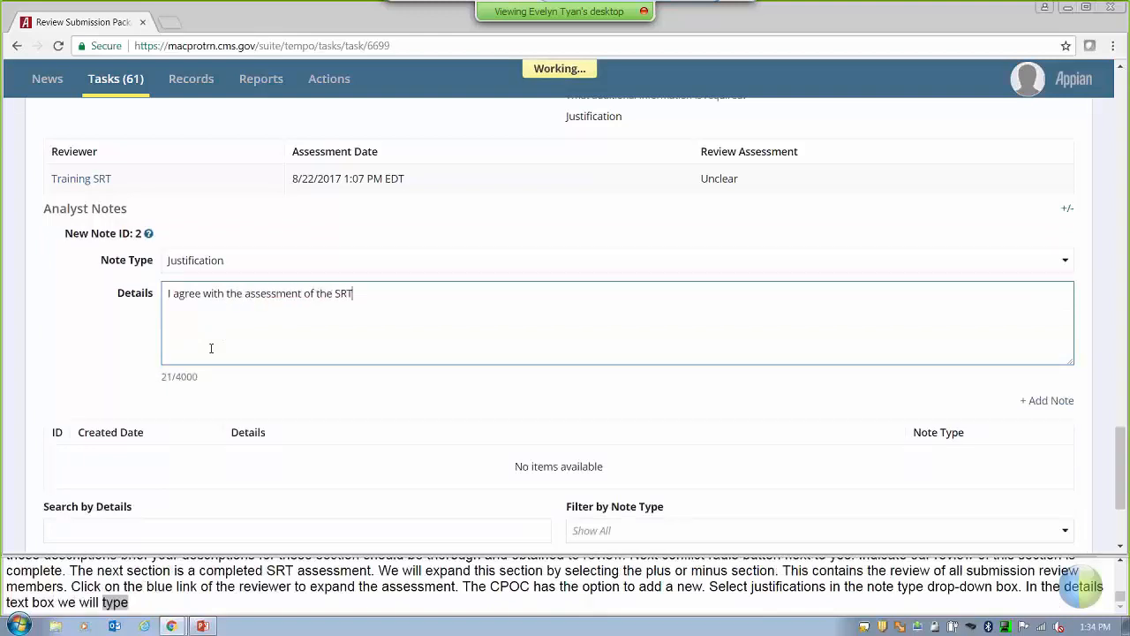
{"action": "type", "text": " member."}
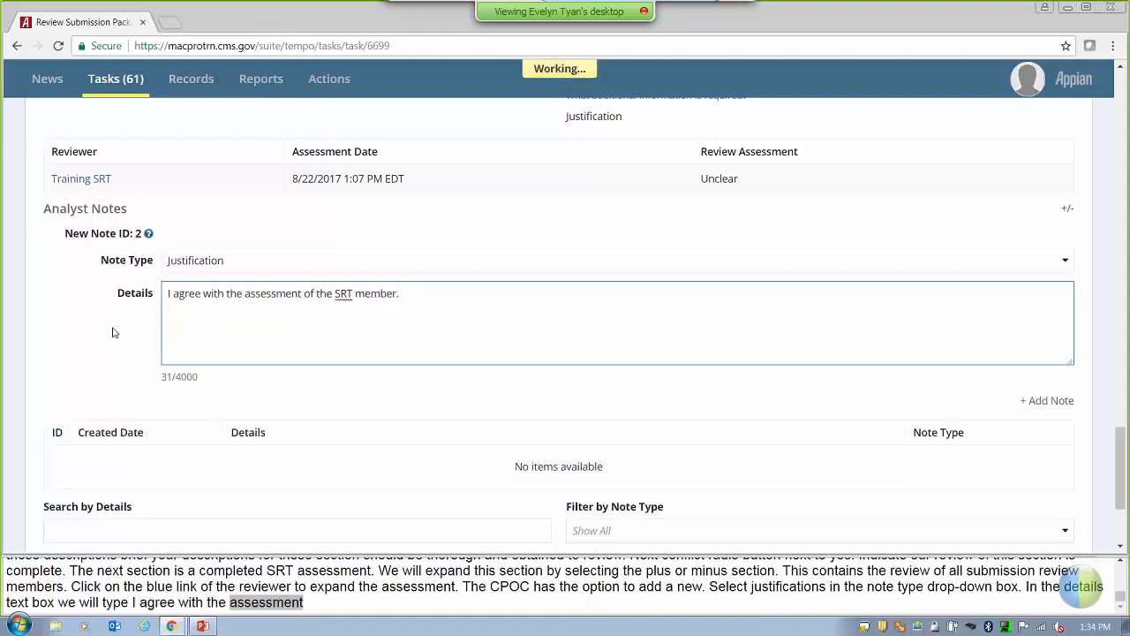
{"action": "left_click", "coordinate": [114, 357]}
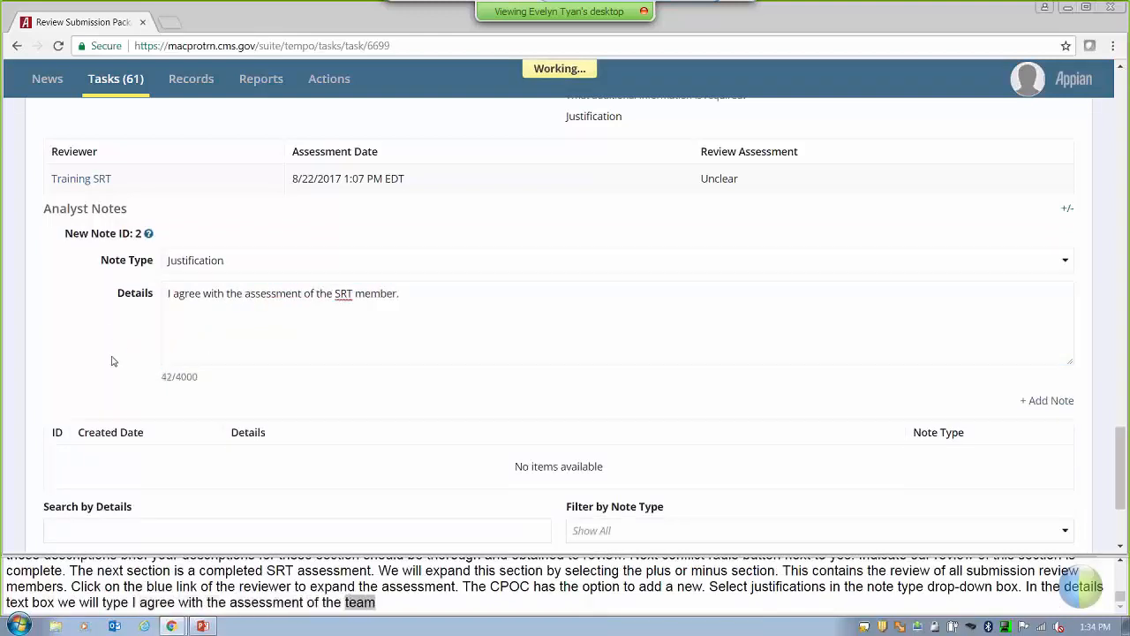
{"action": "left_click", "coordinate": [1037, 406]}
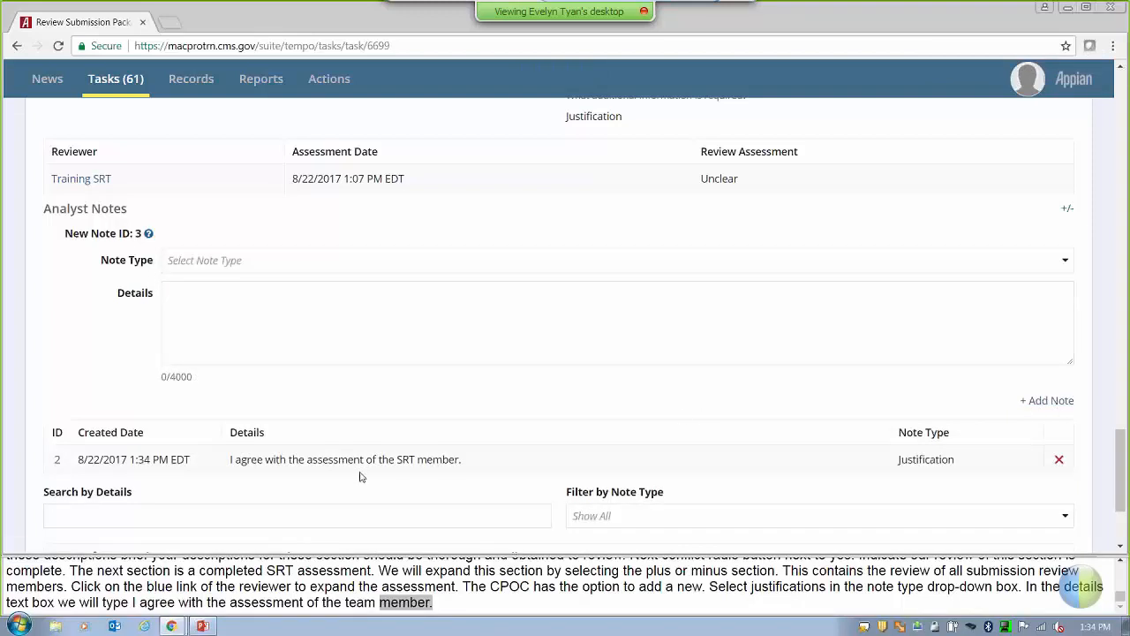
- Save the review assessment and return to the package summary
{"action": "scroll", "coordinate": [361, 474], "scroll_direction": "down", "scroll_amount": 1}
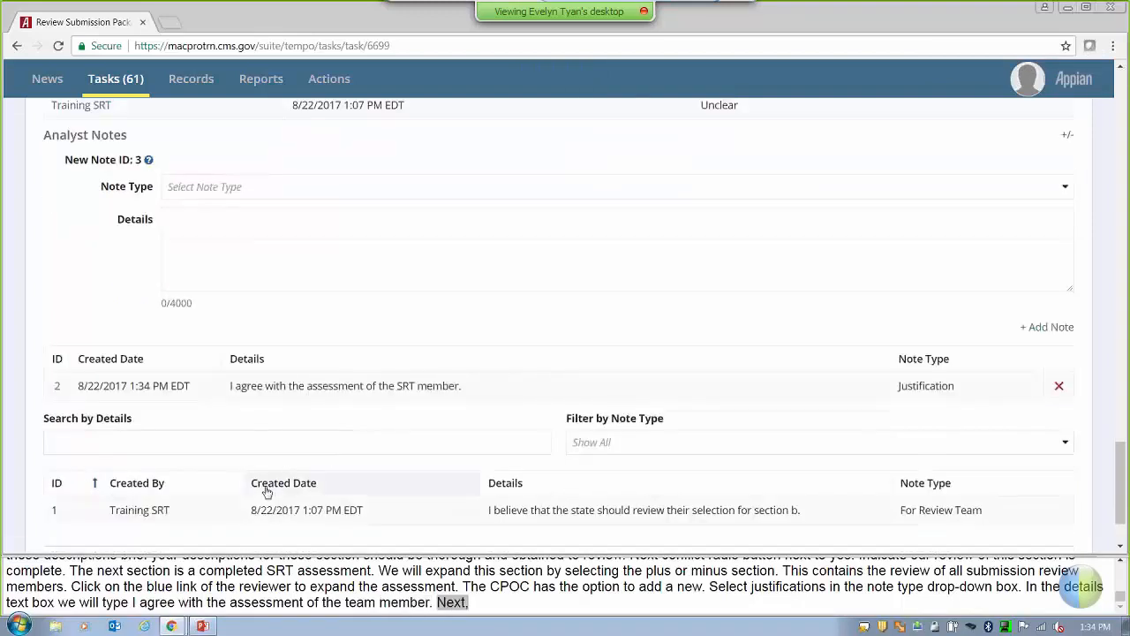
{"action": "scroll", "coordinate": [715, 354], "scroll_direction": "down", "scroll_amount": 1}
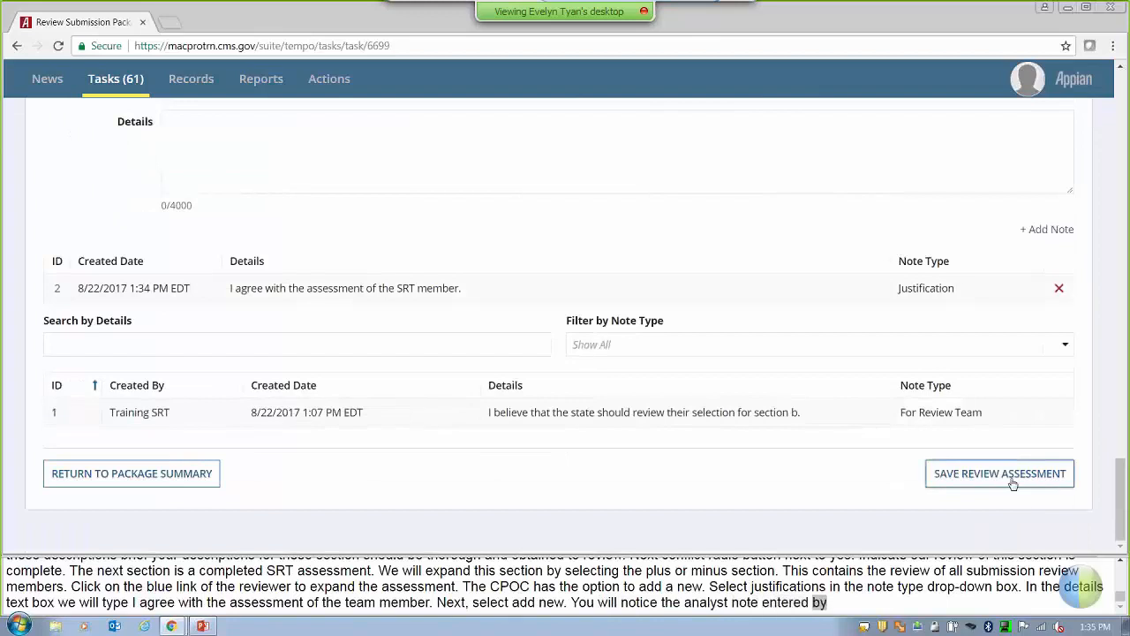
{"action": "left_click", "coordinate": [1013, 483]}
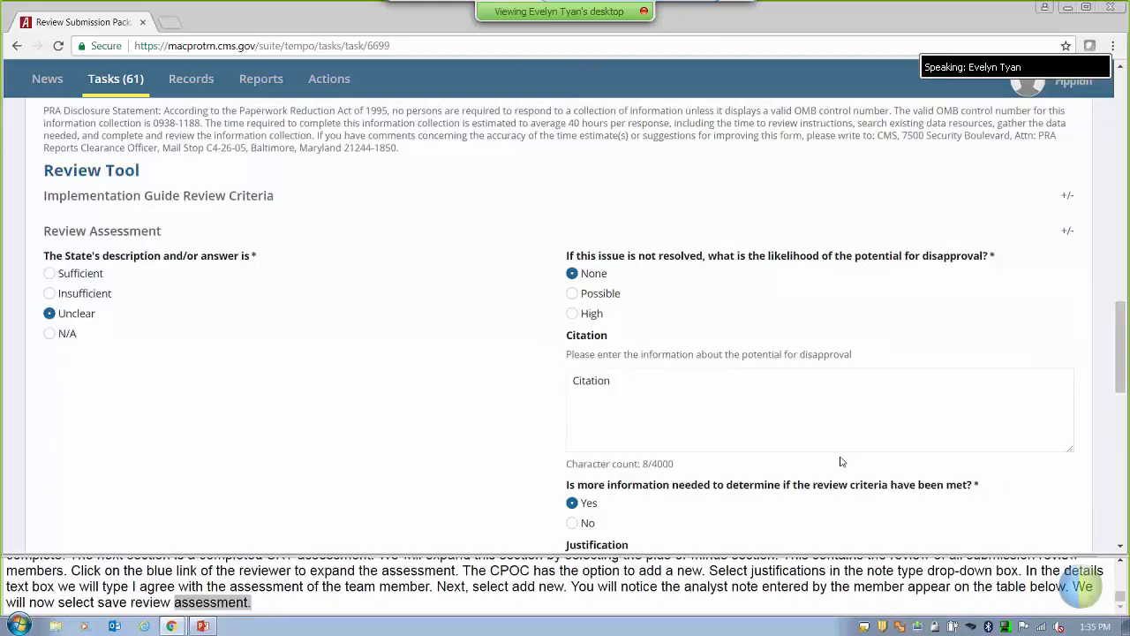
{"action": "scroll", "coordinate": [199, 324], "scroll_direction": "down", "scroll_amount": 9}
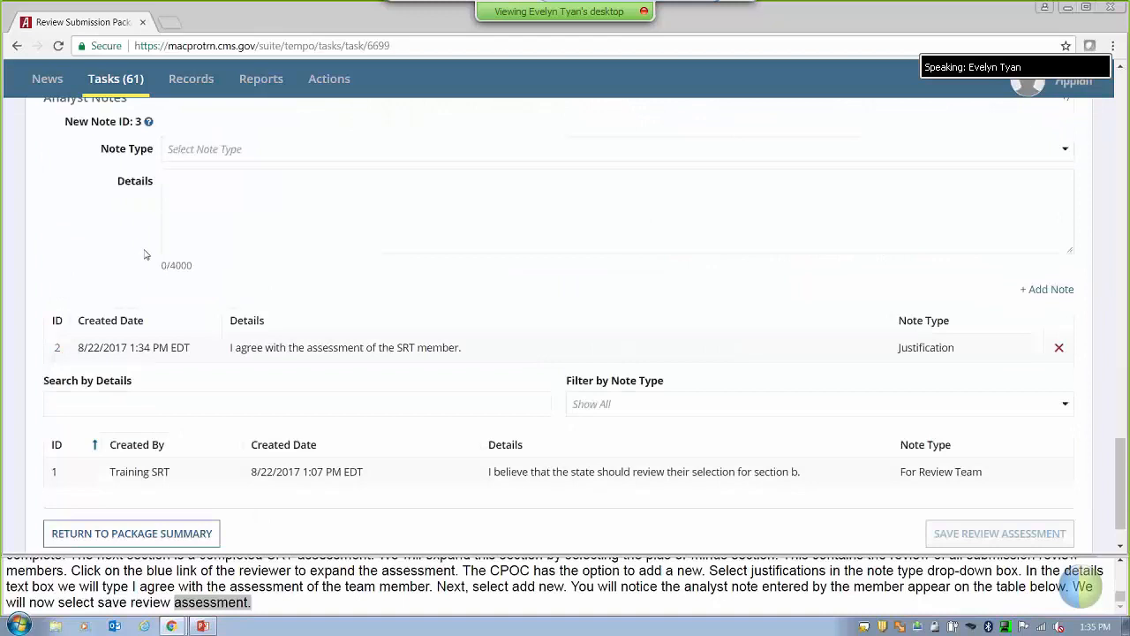
{"action": "left_click", "coordinate": [133, 533]}
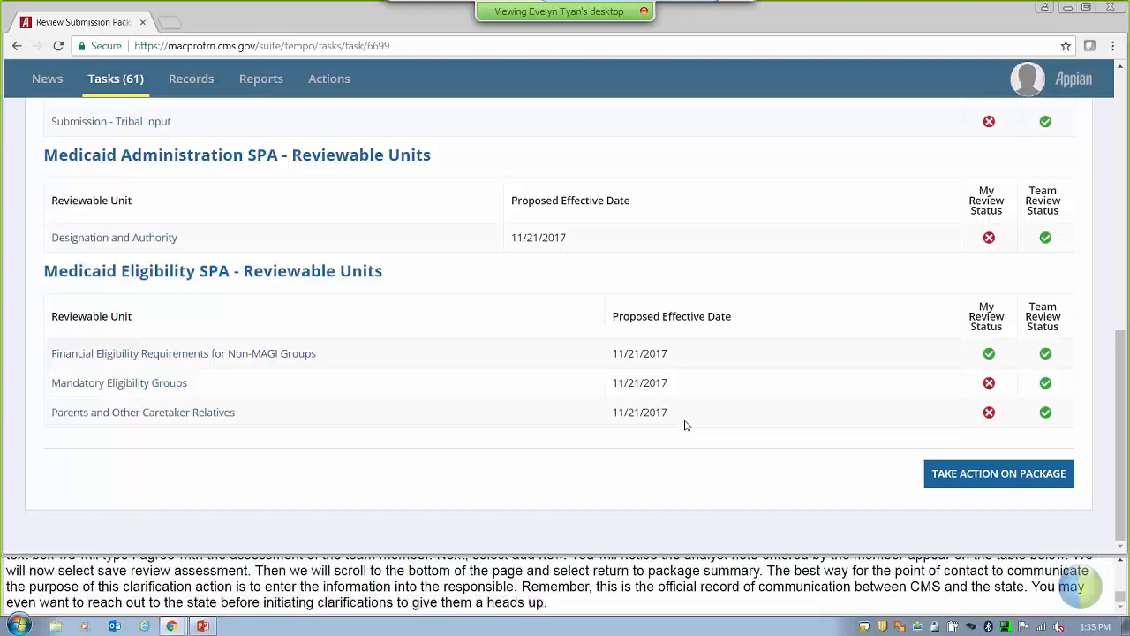
- View the entire package record and start a new correspondence log from its related actions
{"action": "scroll", "coordinate": [685, 423], "scroll_direction": "up", "scroll_amount": 10}
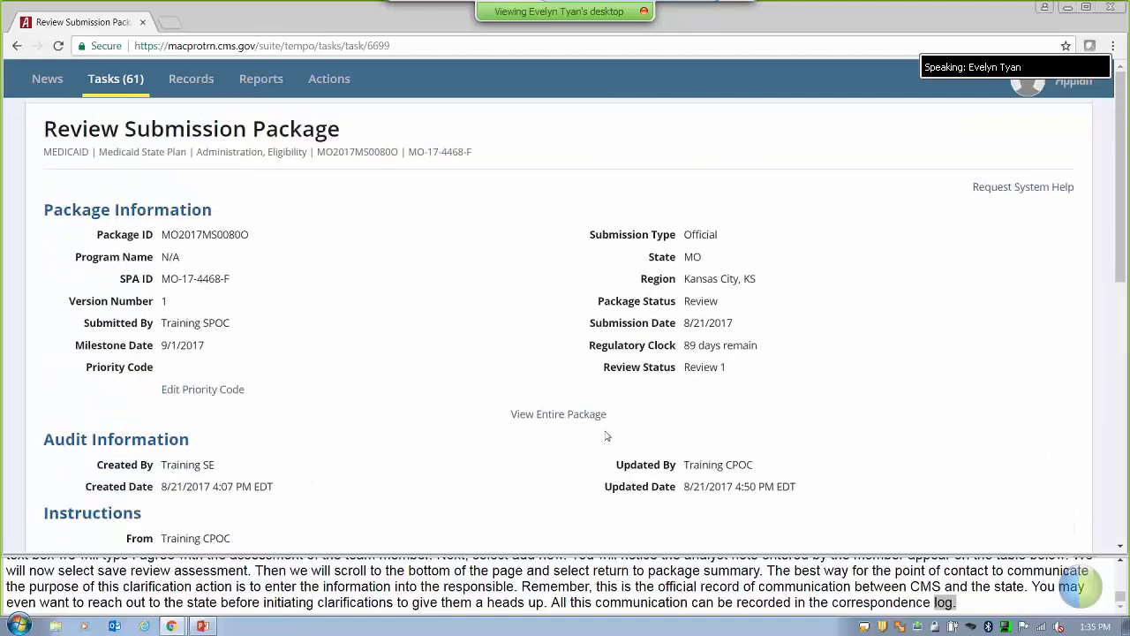
{"action": "left_click", "coordinate": [565, 414]}
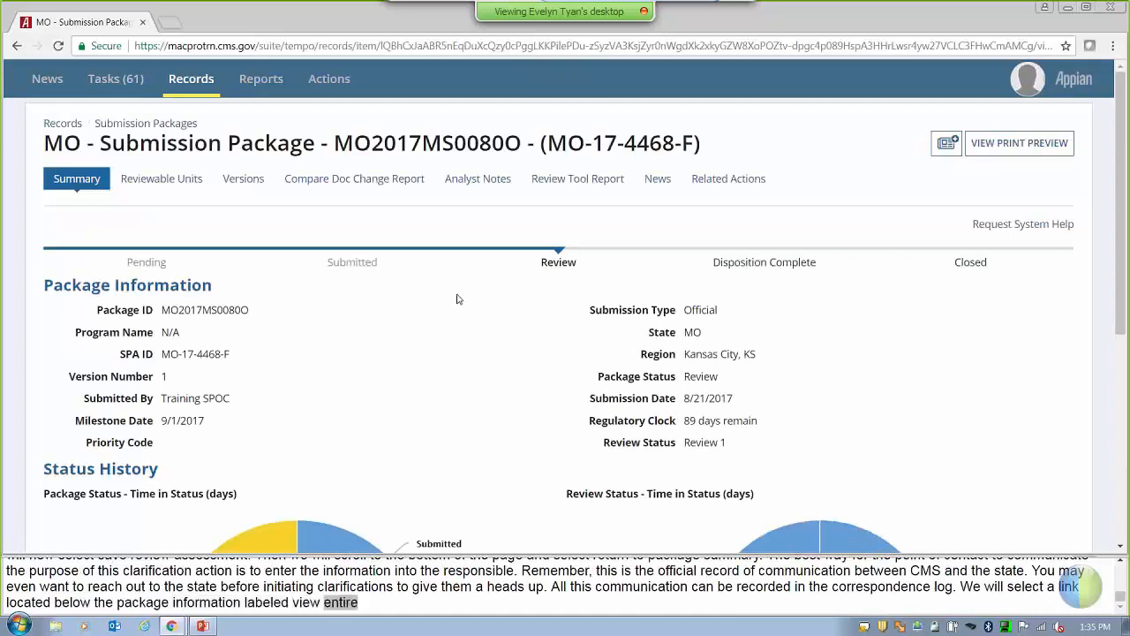
{"action": "left_click", "coordinate": [737, 180]}
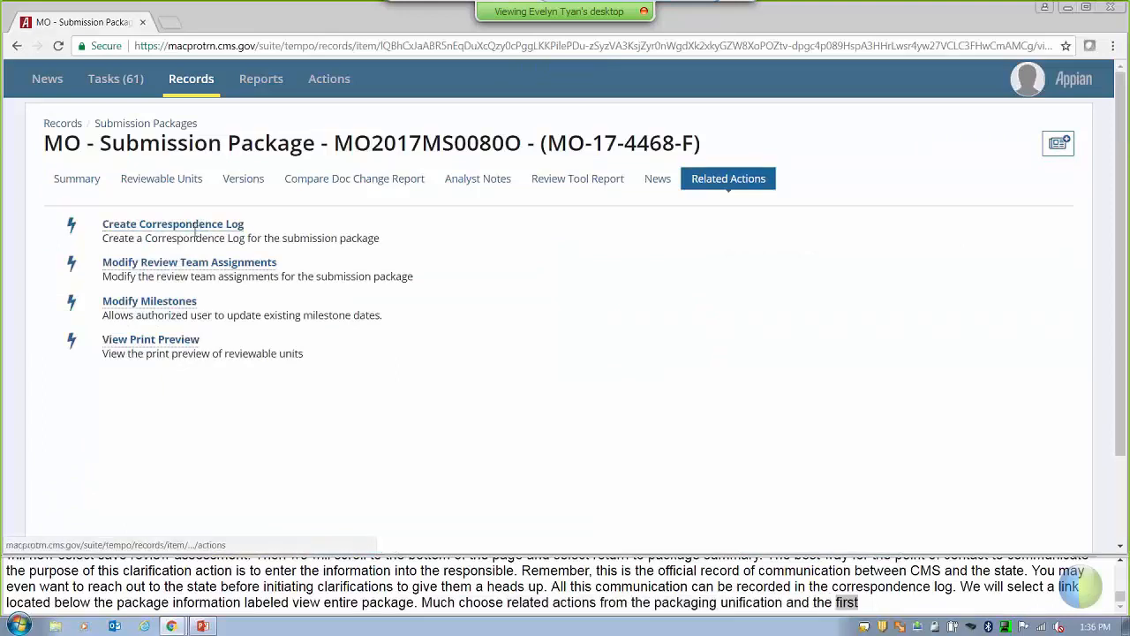
{"action": "left_click", "coordinate": [195, 226]}
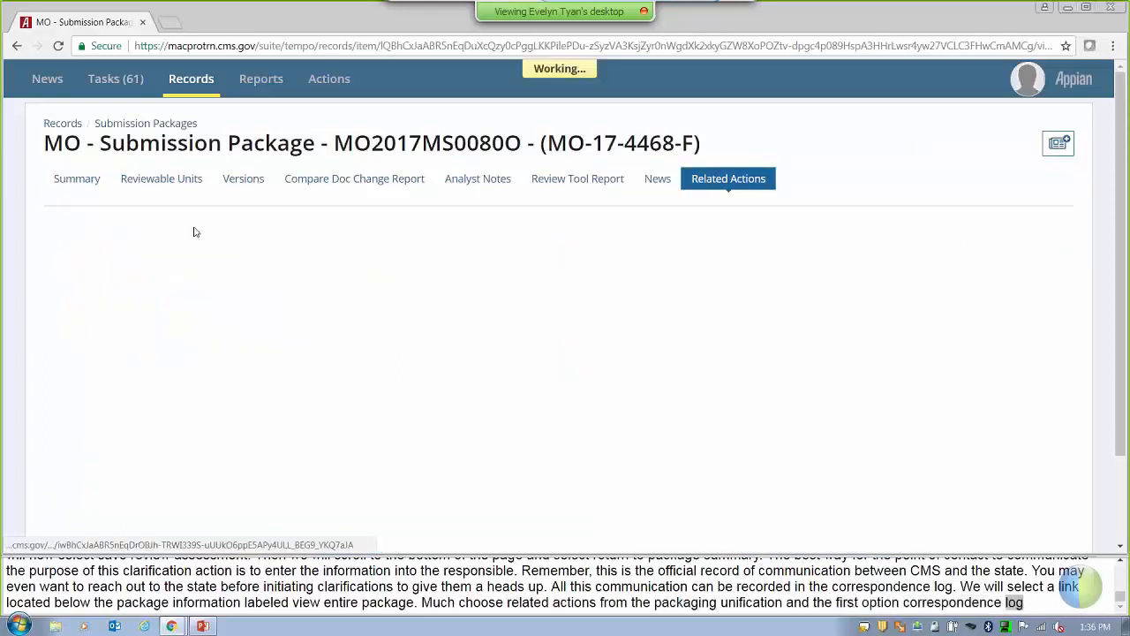
{"action": "scroll", "coordinate": [603, 301], "scroll_direction": "down", "scroll_amount": 1}
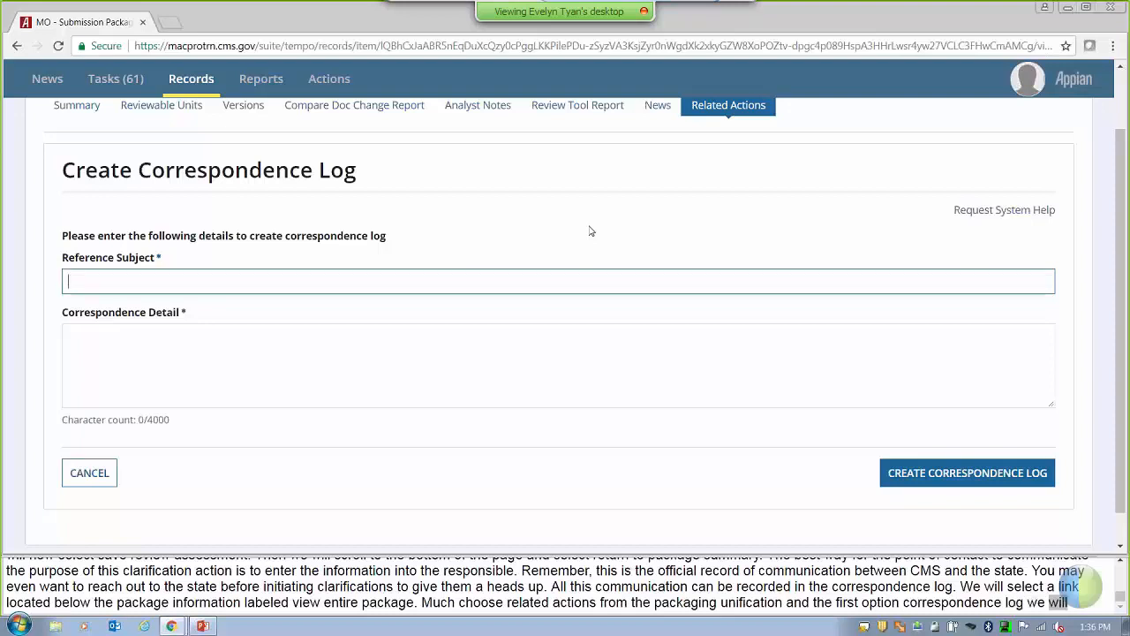
- Enter "Financial Eligibility Requirements for Non- MAGI Groups RU" as the correspondence log's reference subject
{"action": "type", "text": "Financial E"}
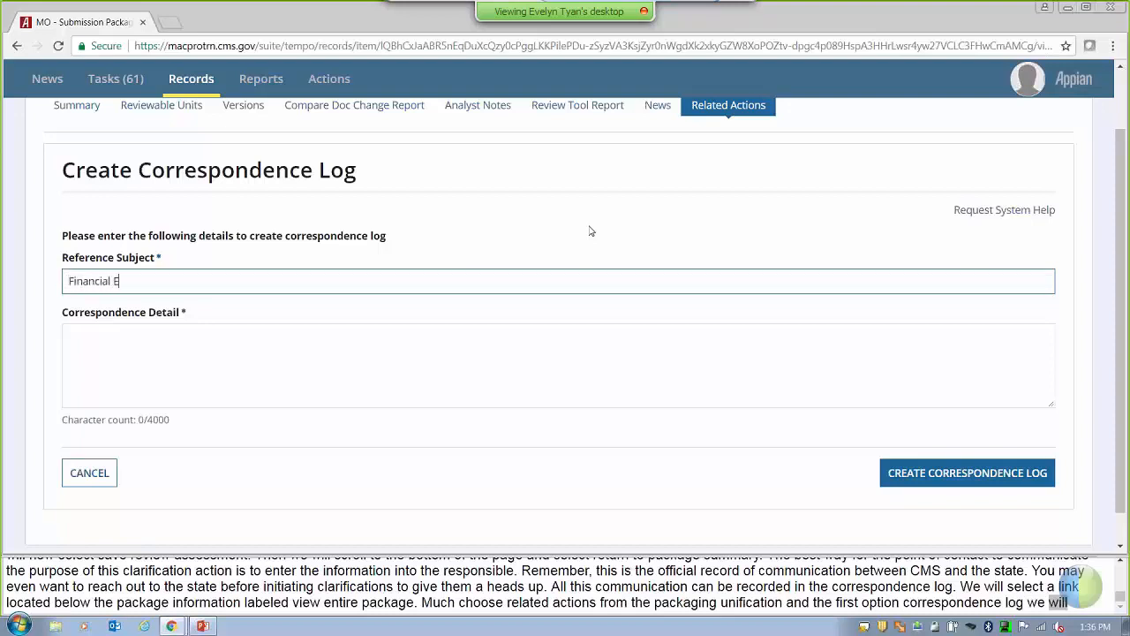
{"action": "type", "text": "ligibility Requirements "}
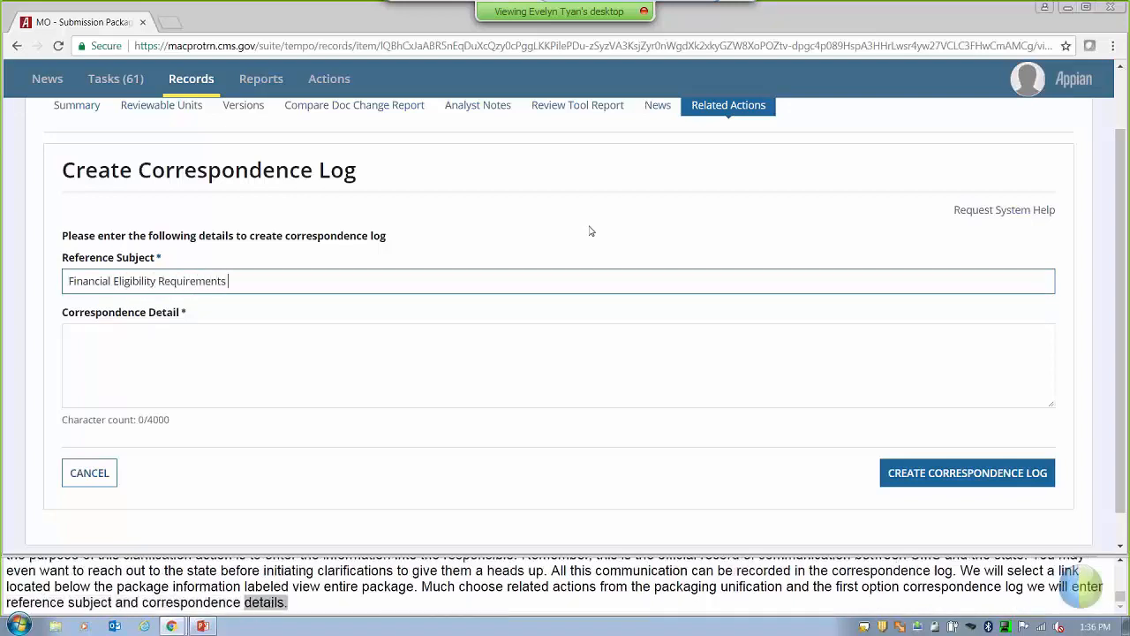
{"action": "type", "text": "for Non"}
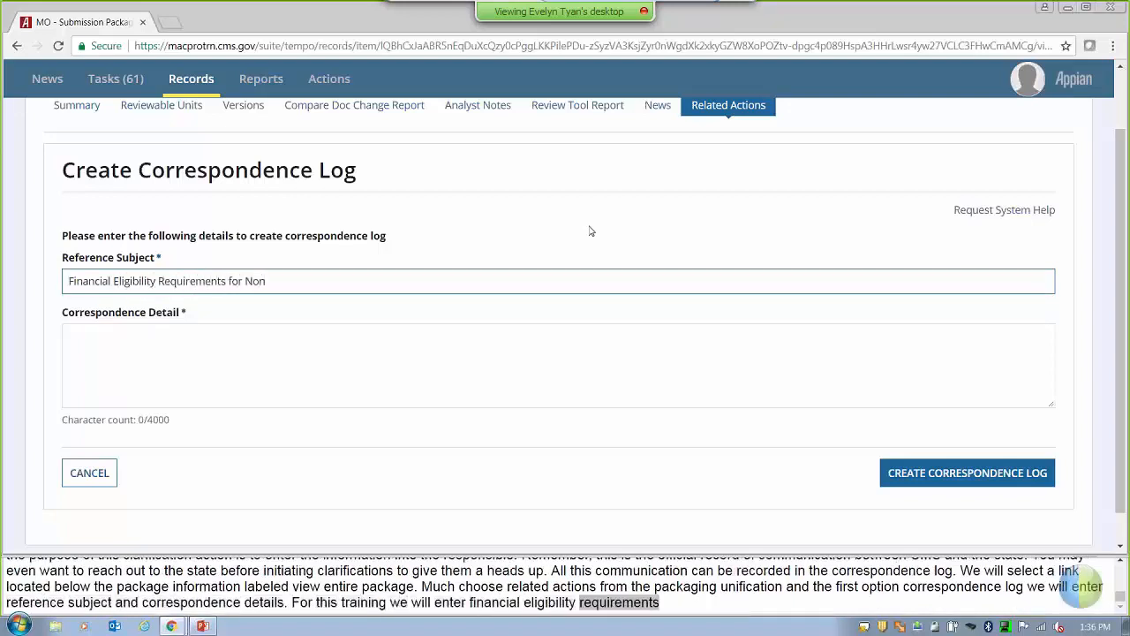
{"action": "type", "text": "- MAGI"}
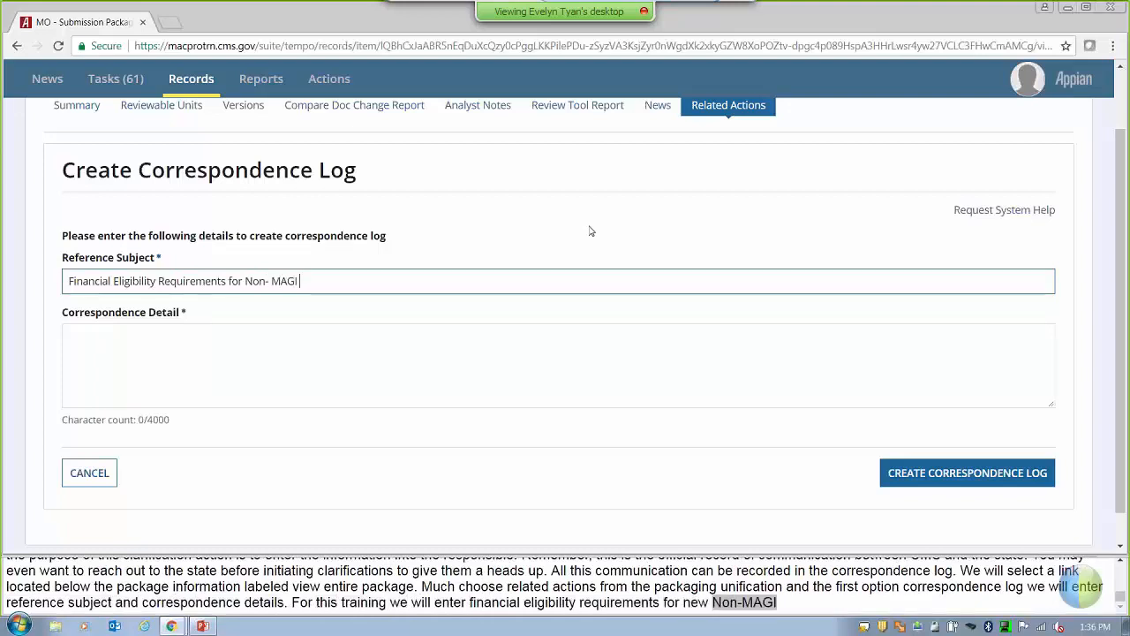
{"action": "type", "text": " Groups RU"}
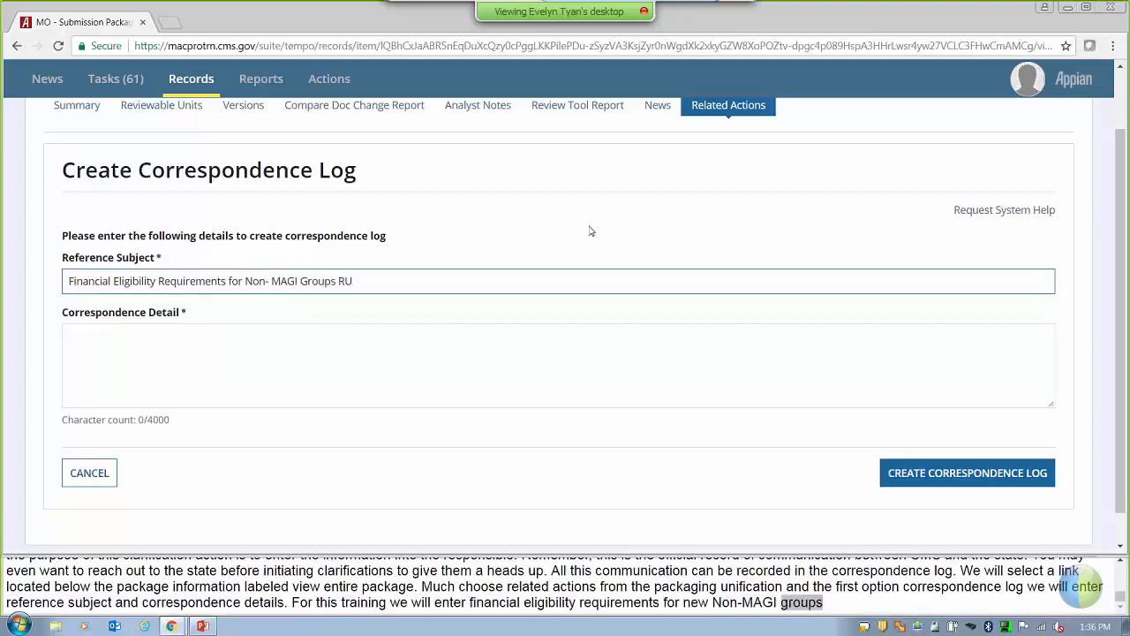
- Enter "Please verify the selection under section B" as the correspondence detail
{"action": "left_click", "coordinate": [289, 349]}
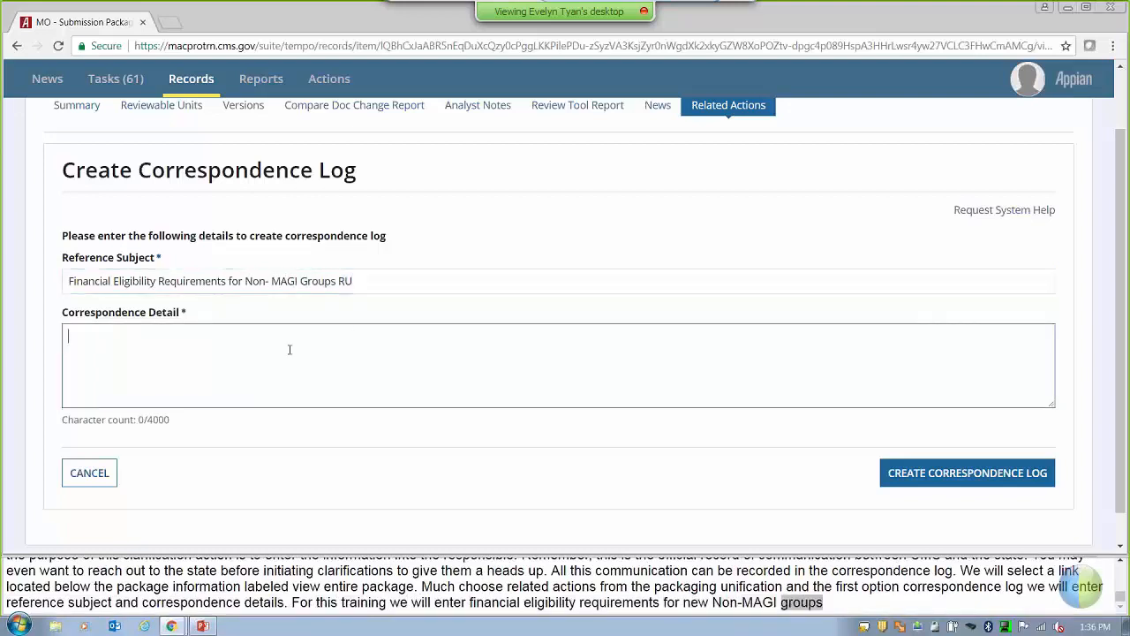
{"action": "type", "text": "Please verif"}
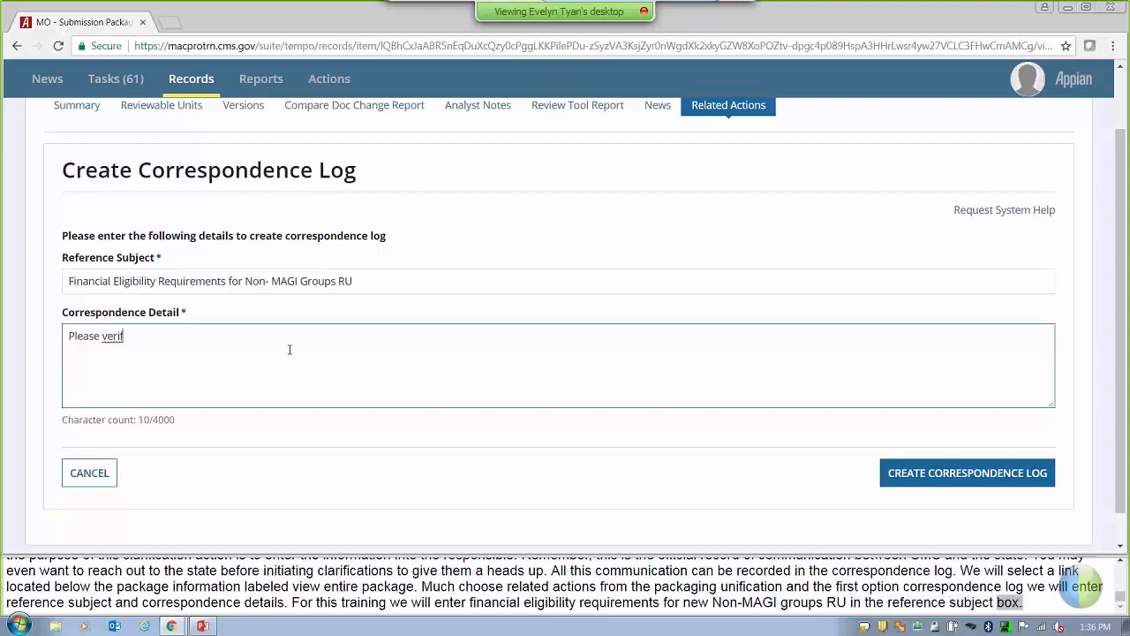
{"action": "type", "text": "y the selection under section "}
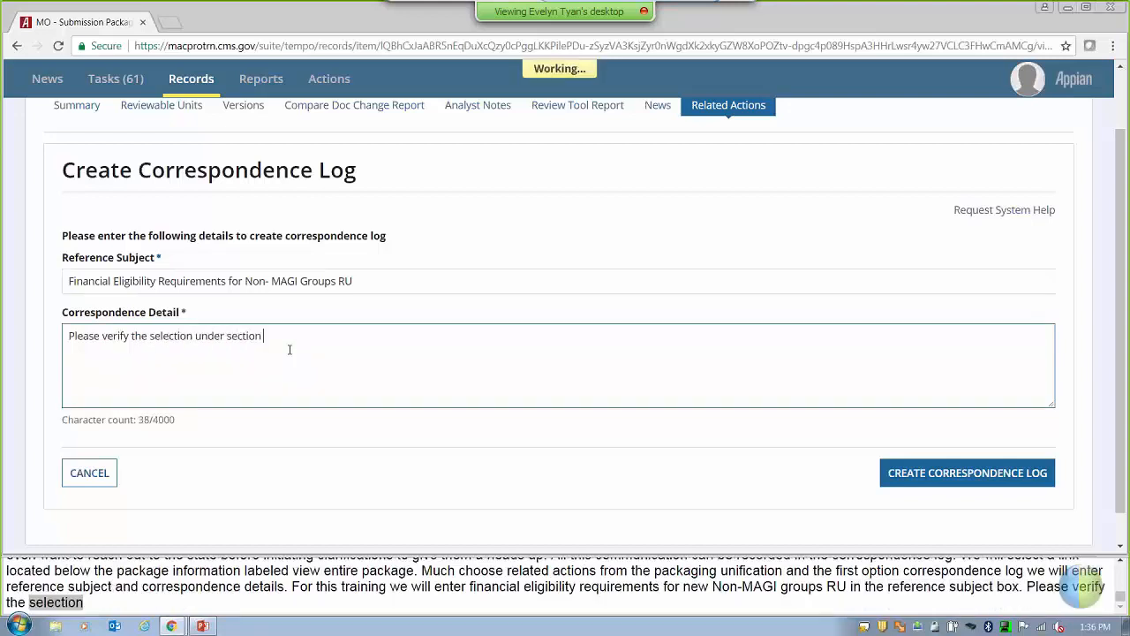
{"action": "type", "text": "B"}
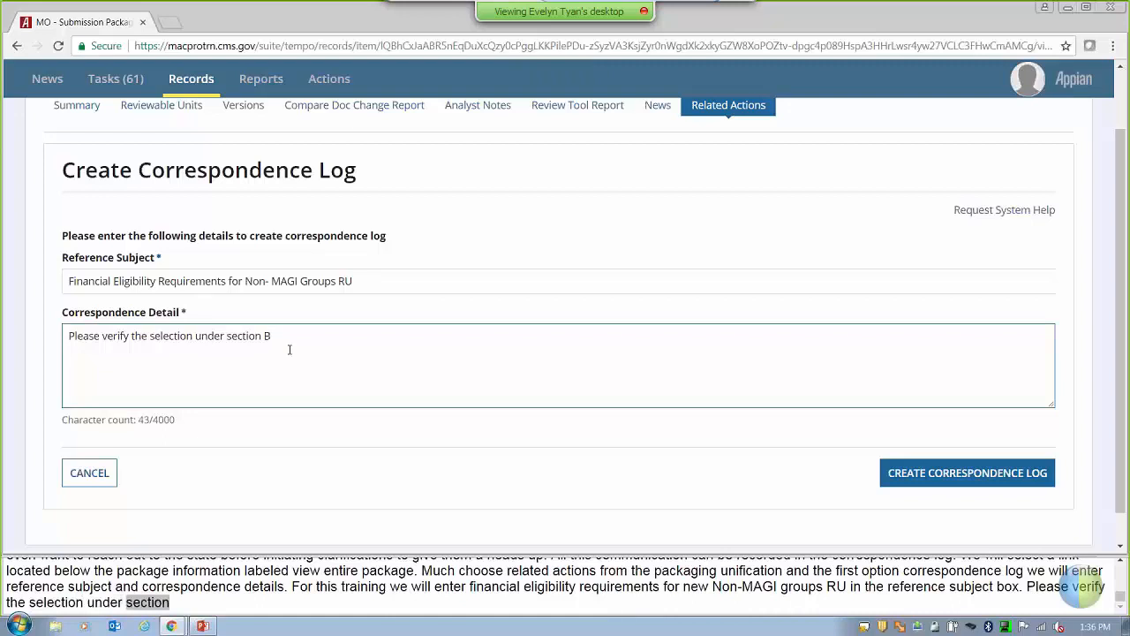
{"action": "left_click", "coordinate": [292, 313]}
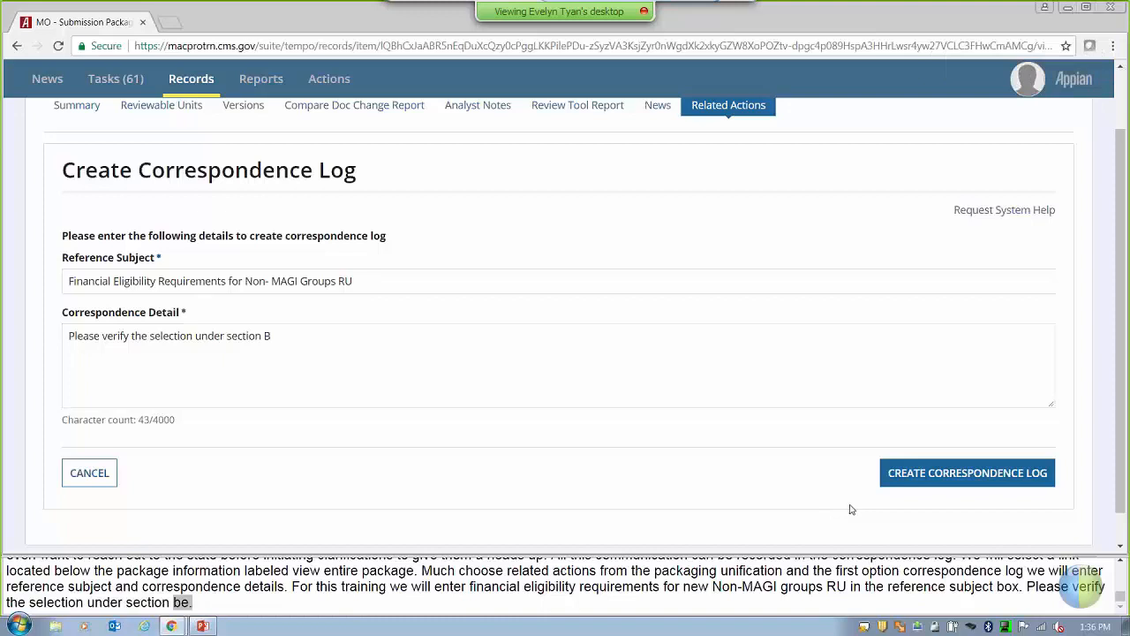
- Create the correspondence log with the entered subject and detail, and view the package's correspondence log summary
{"action": "left_click", "coordinate": [1012, 474]}
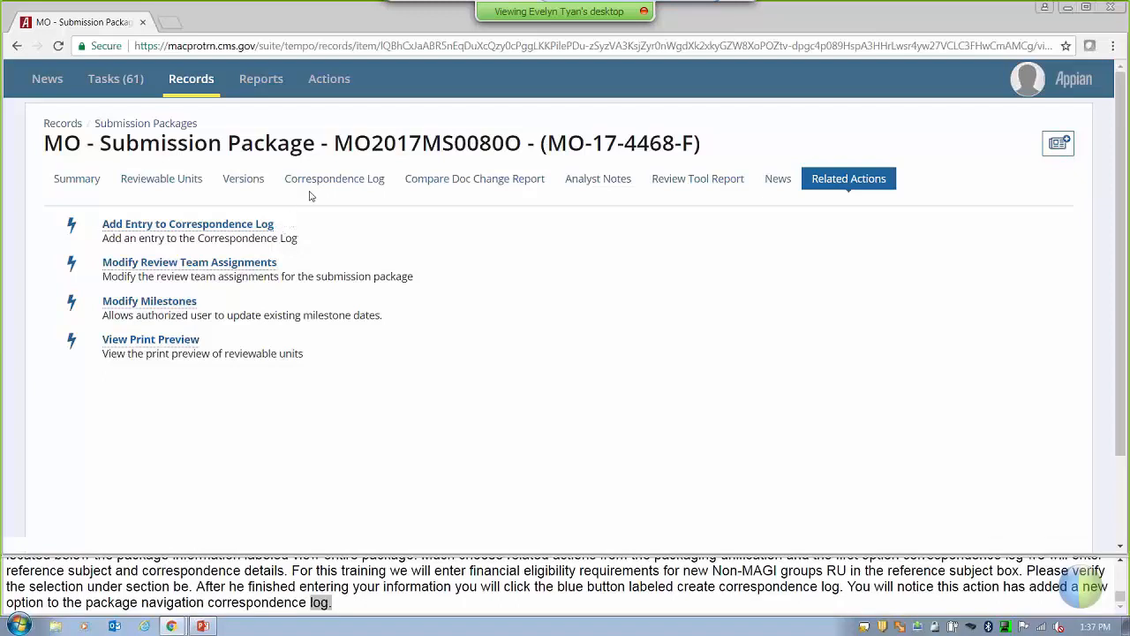
{"action": "left_click", "coordinate": [343, 181]}
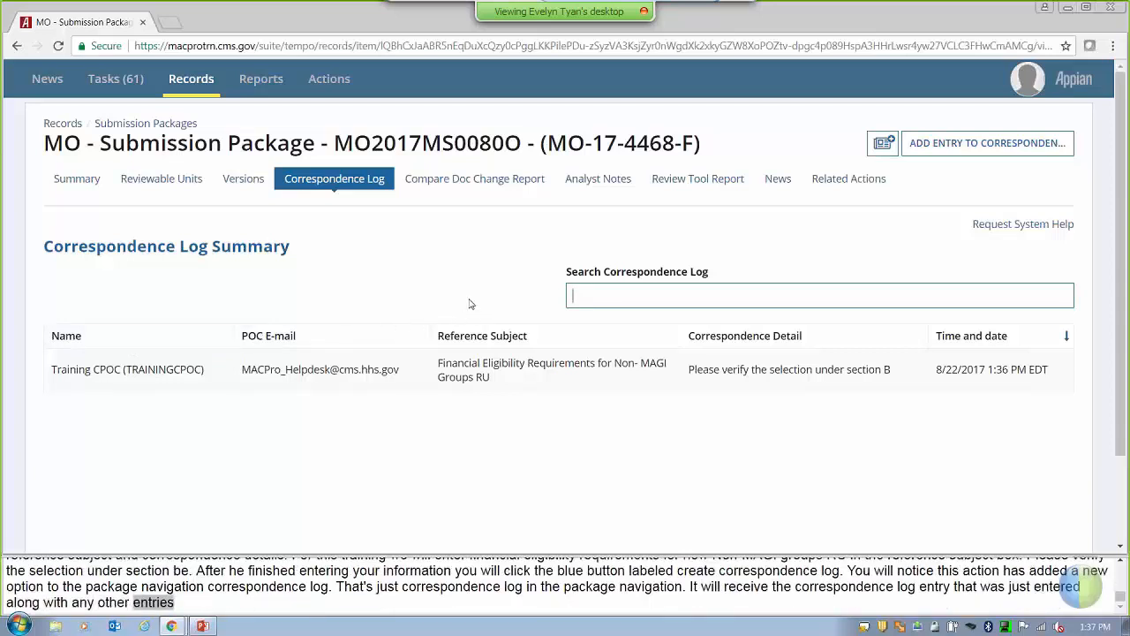
{"action": "left_click", "coordinate": [567, 304]}
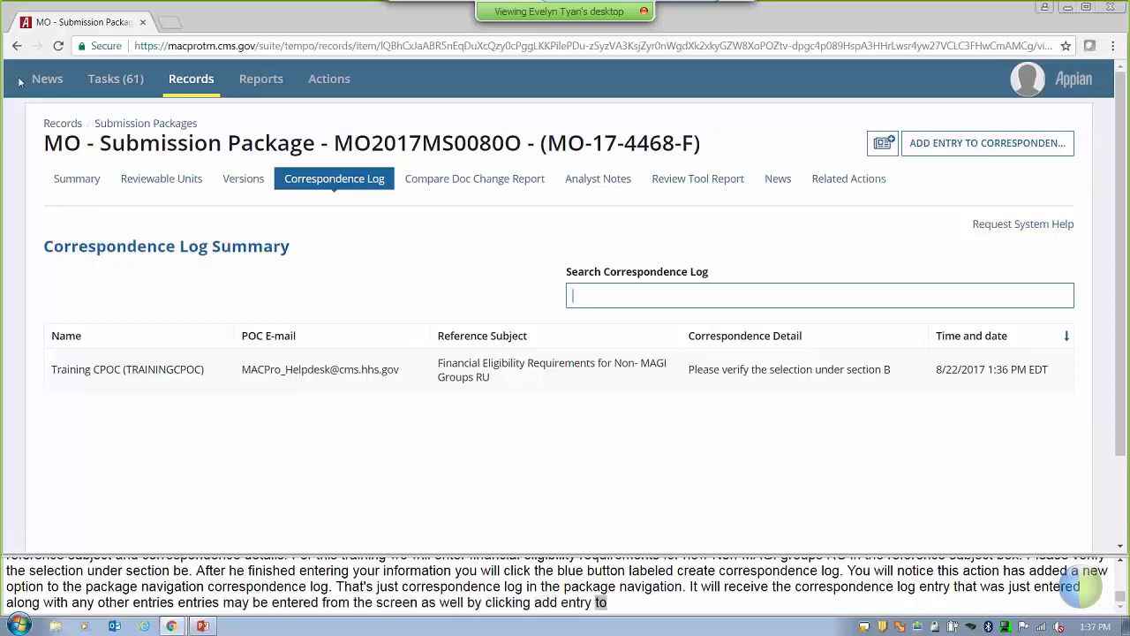
- Open the Review Submission Package task for MO-17-4468-F and confirm taking action on the package
{"action": "left_click", "coordinate": [109, 81]}
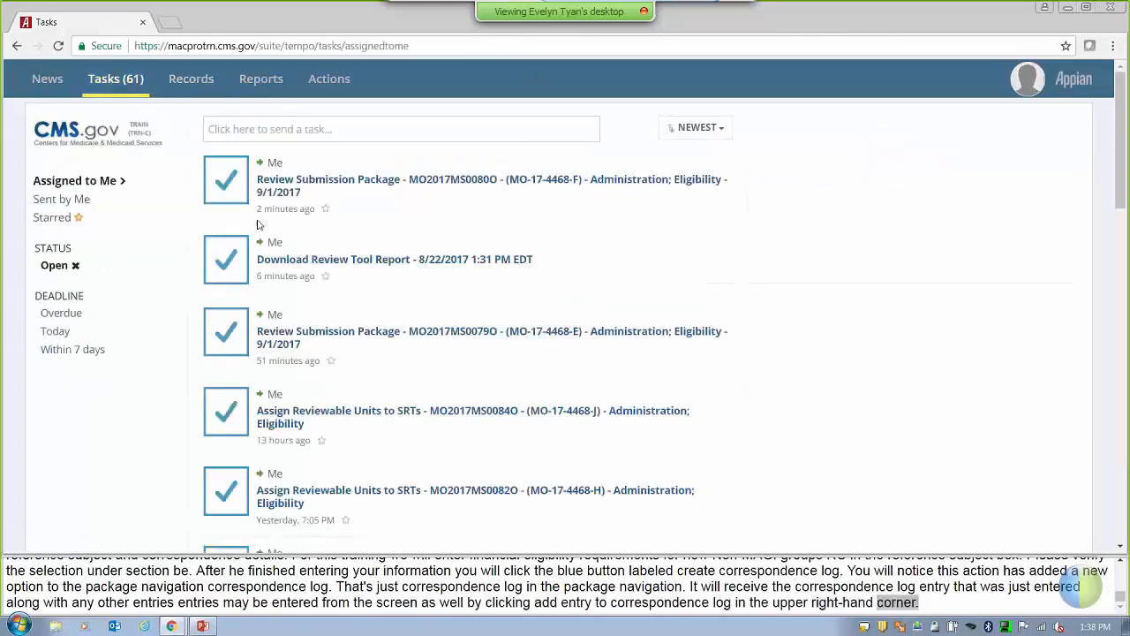
{"action": "left_click", "coordinate": [550, 181]}
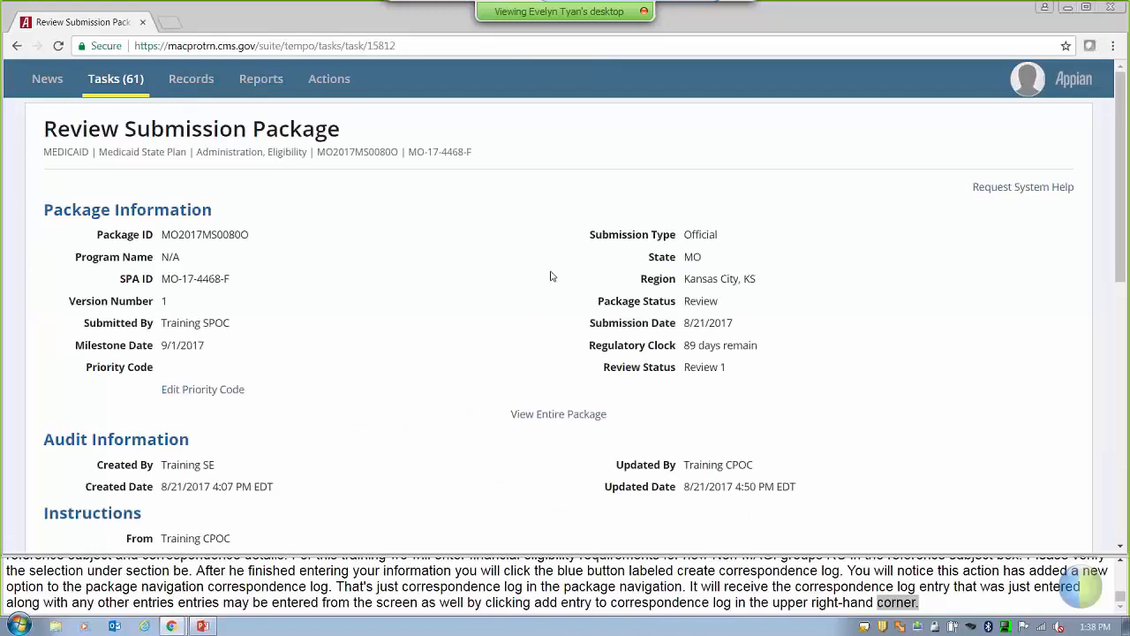
{"action": "scroll", "coordinate": [550, 277], "scroll_direction": "down", "scroll_amount": 10}
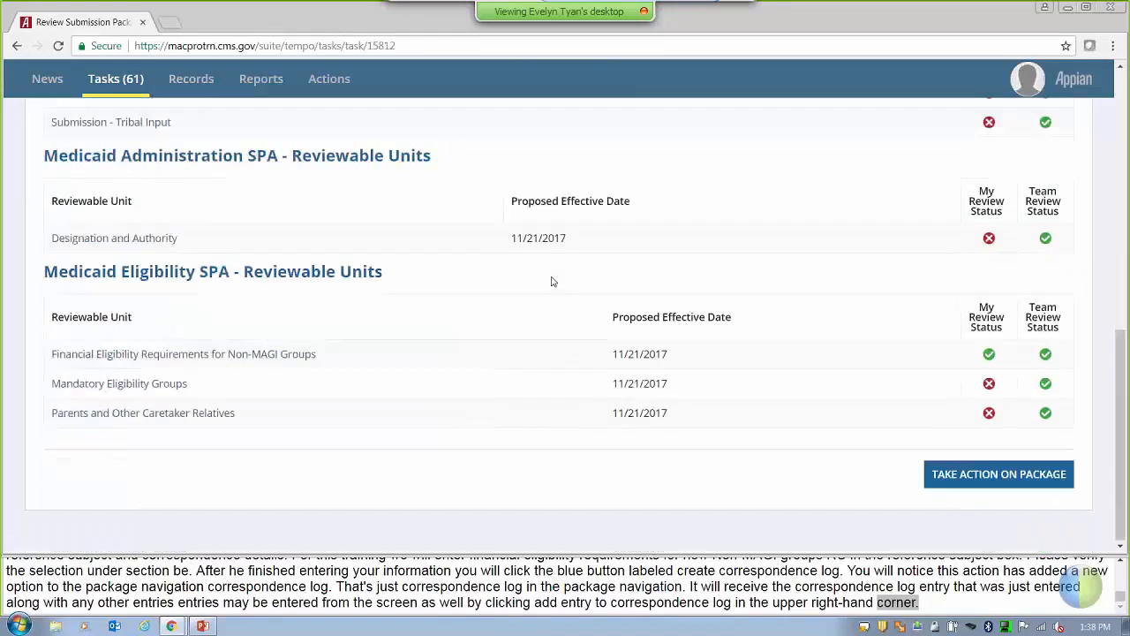
{"action": "left_click", "coordinate": [982, 477]}
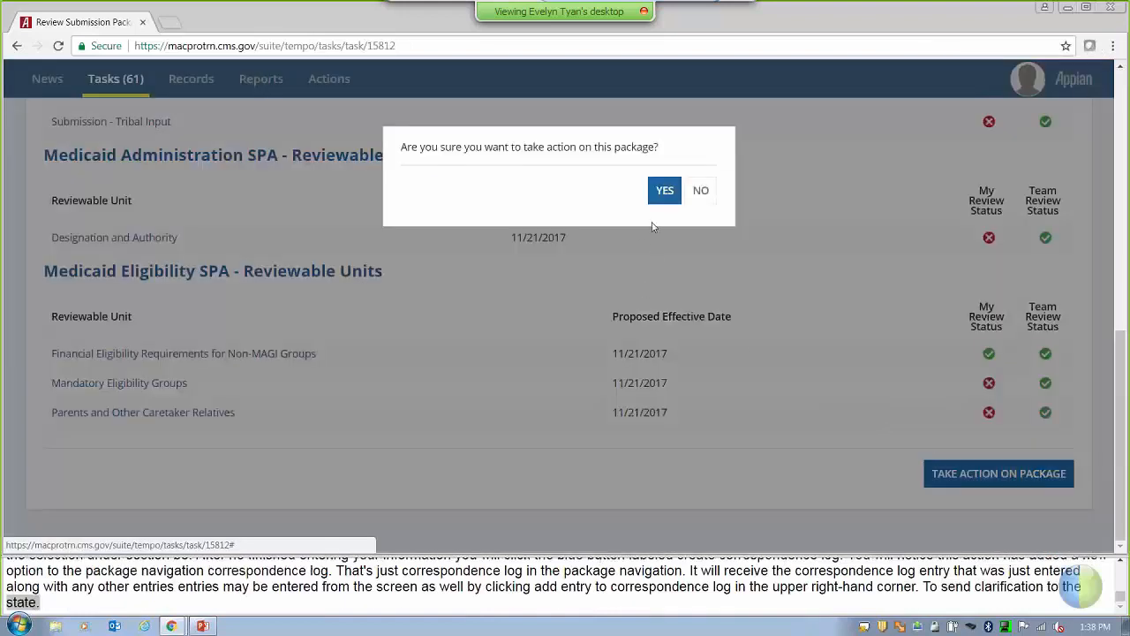
{"action": "left_click", "coordinate": [665, 201]}
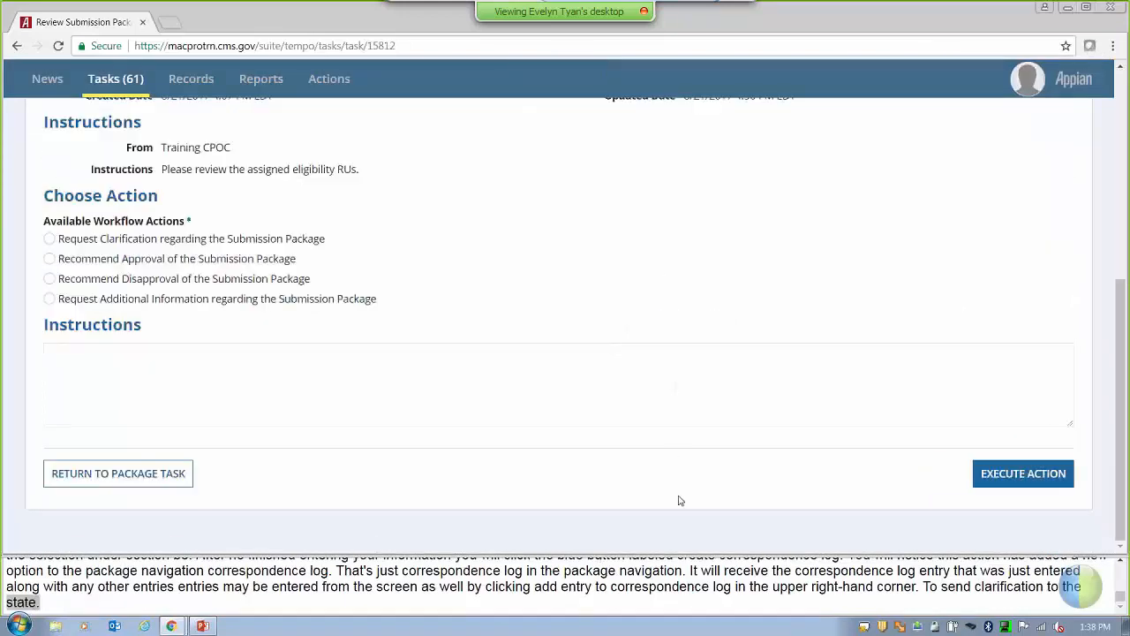
- Choose Request Clarification regarding the Submission Package as the workflow action, then execute and confirm it
{"action": "scroll", "coordinate": [171, 336], "scroll_direction": "up", "scroll_amount": 2}
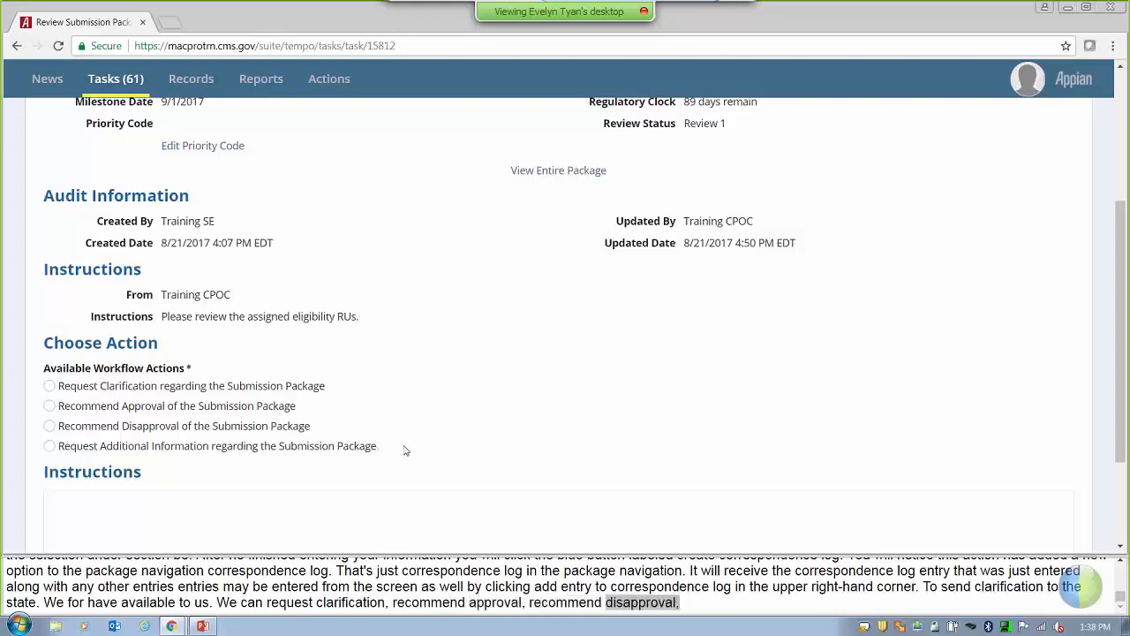
{"action": "left_click", "coordinate": [49, 389]}
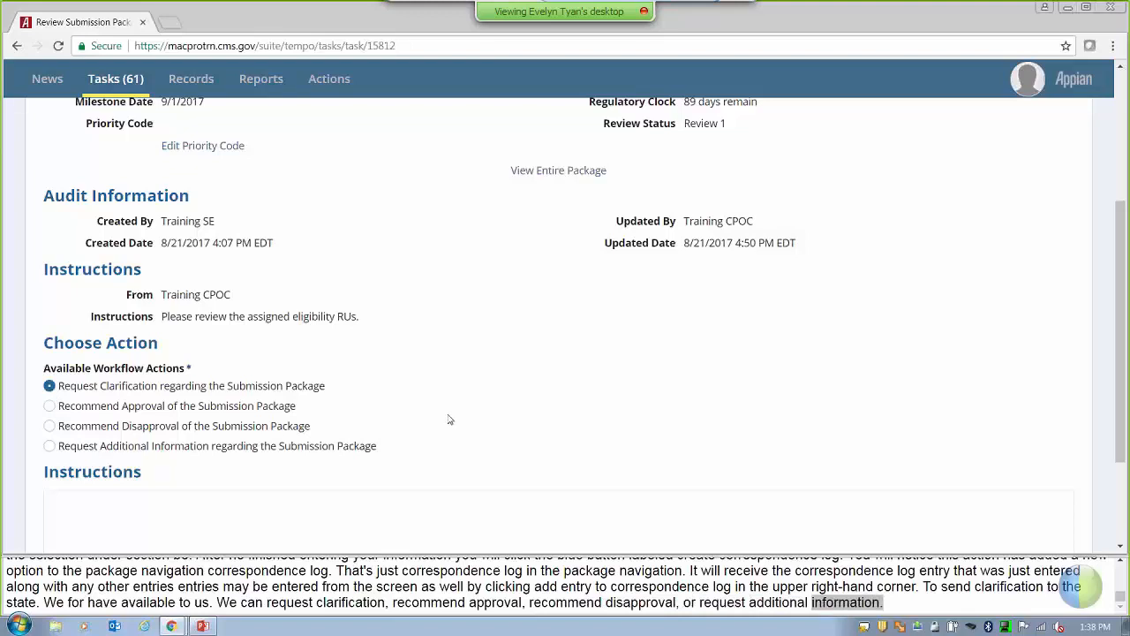
{"action": "scroll", "coordinate": [448, 420], "scroll_direction": "down", "scroll_amount": 3}
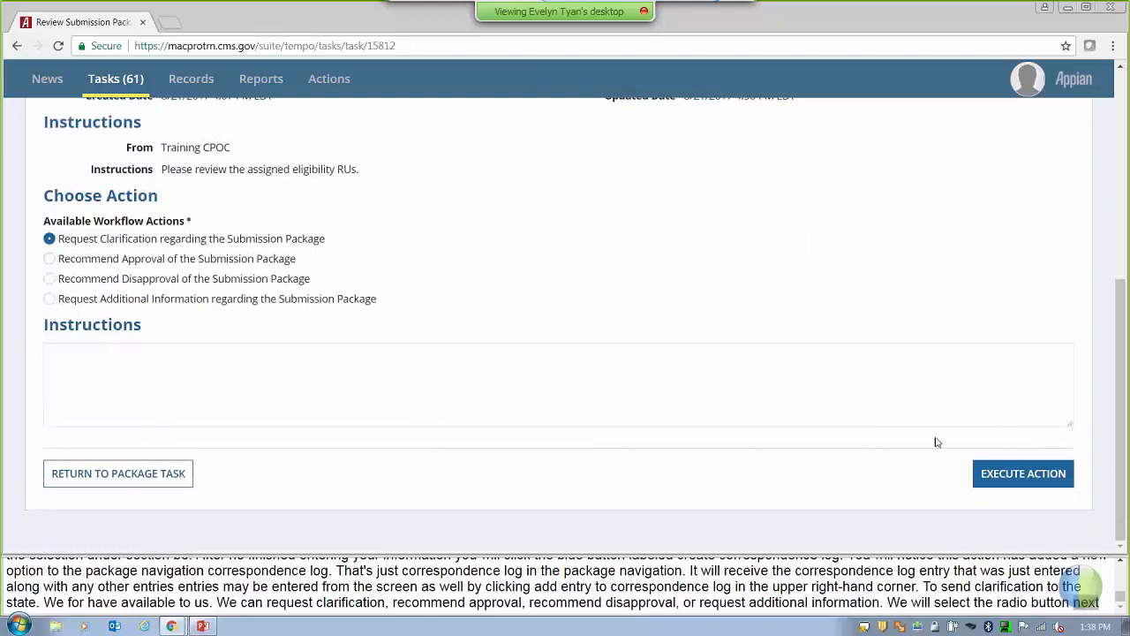
{"action": "left_click", "coordinate": [1022, 471]}
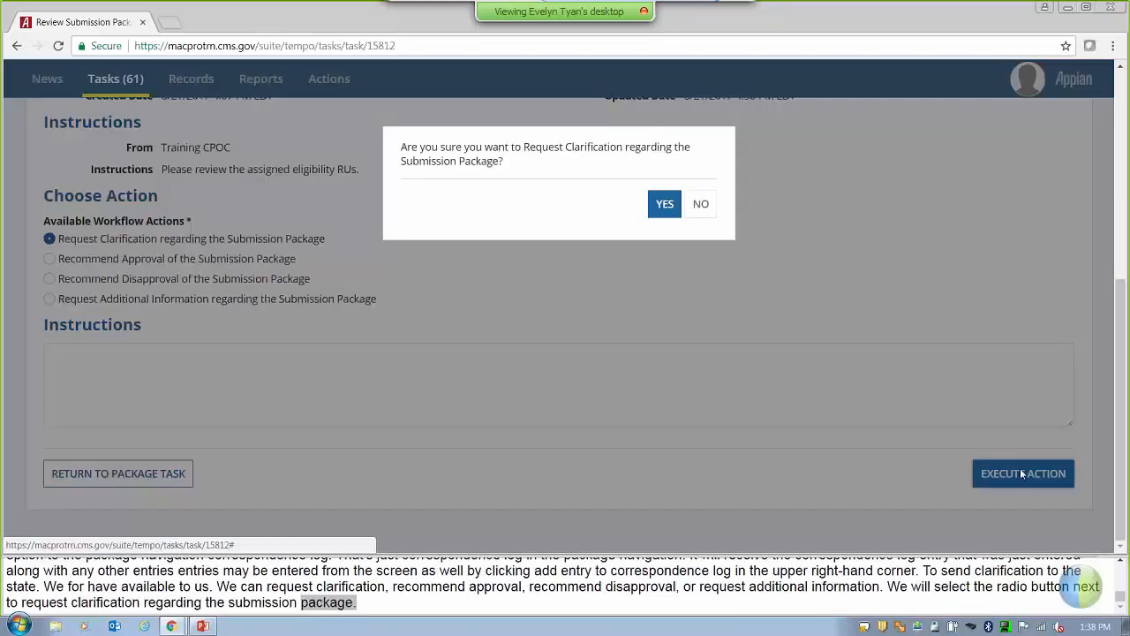
{"action": "left_click", "coordinate": [658, 203]}
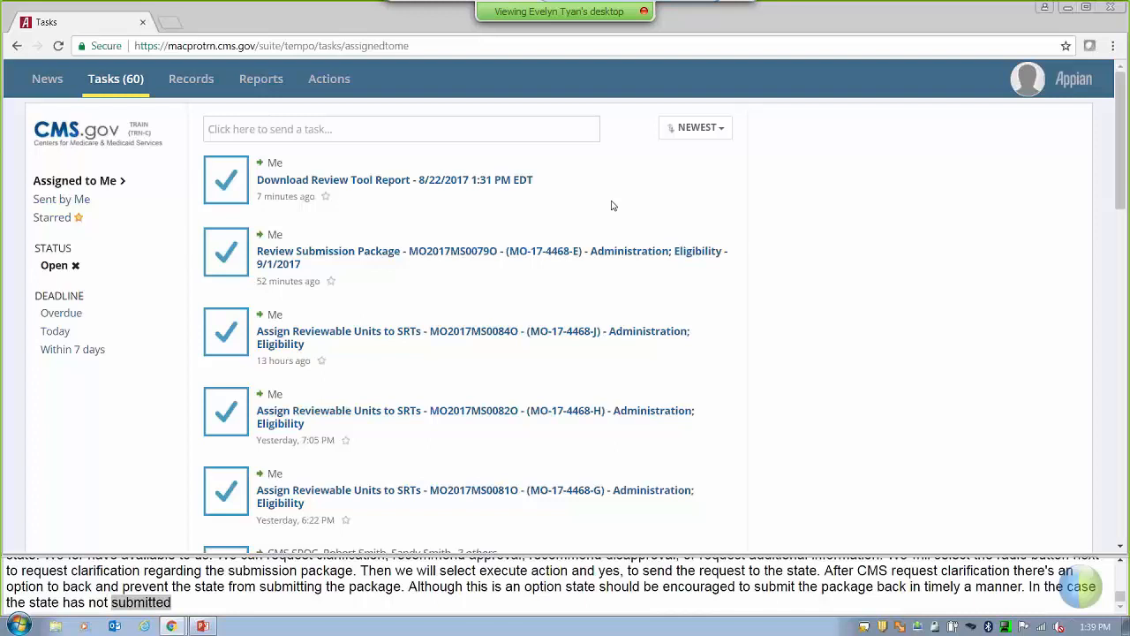
- Open the MO-17-4468-F record among all submission packages and show its related actions
{"action": "left_click", "coordinate": [194, 82]}
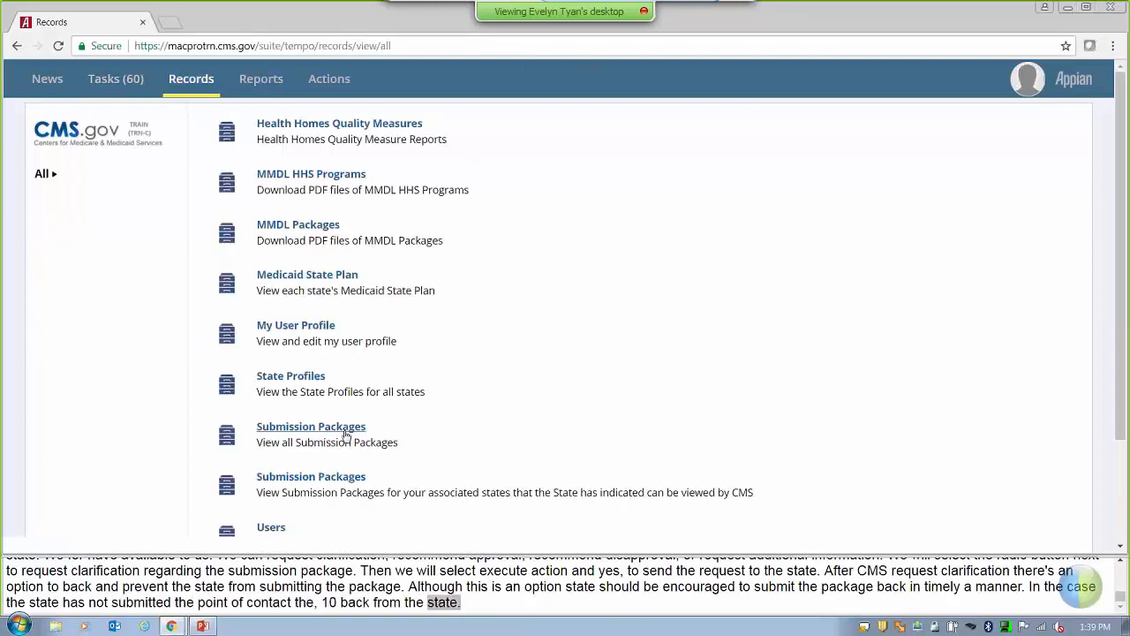
{"action": "left_click", "coordinate": [340, 433]}
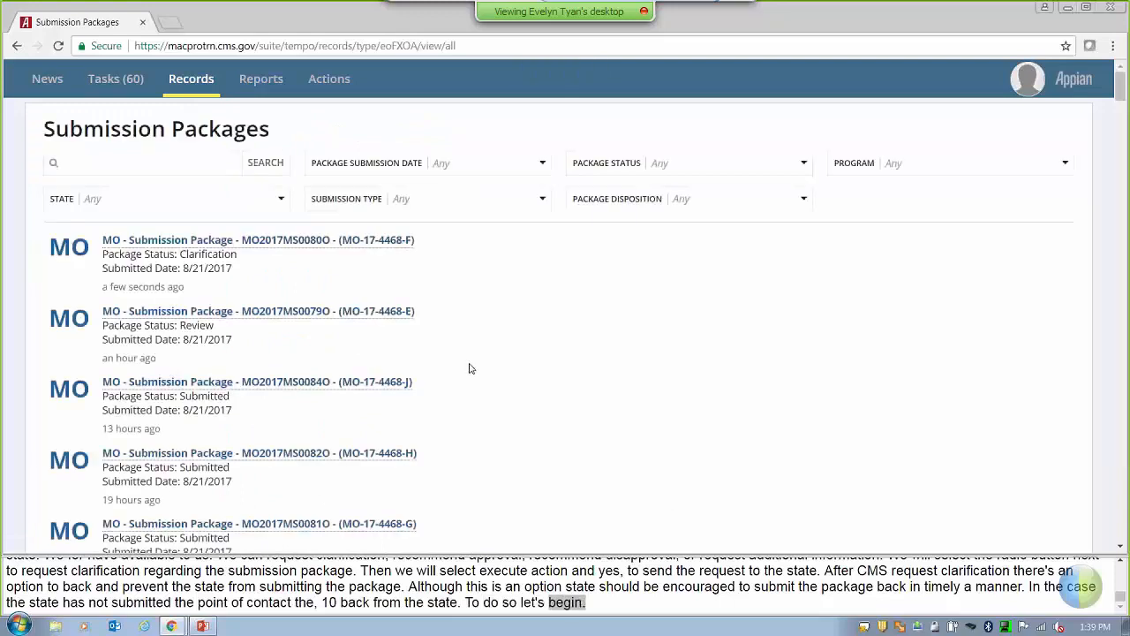
{"action": "left_click", "coordinate": [325, 249]}
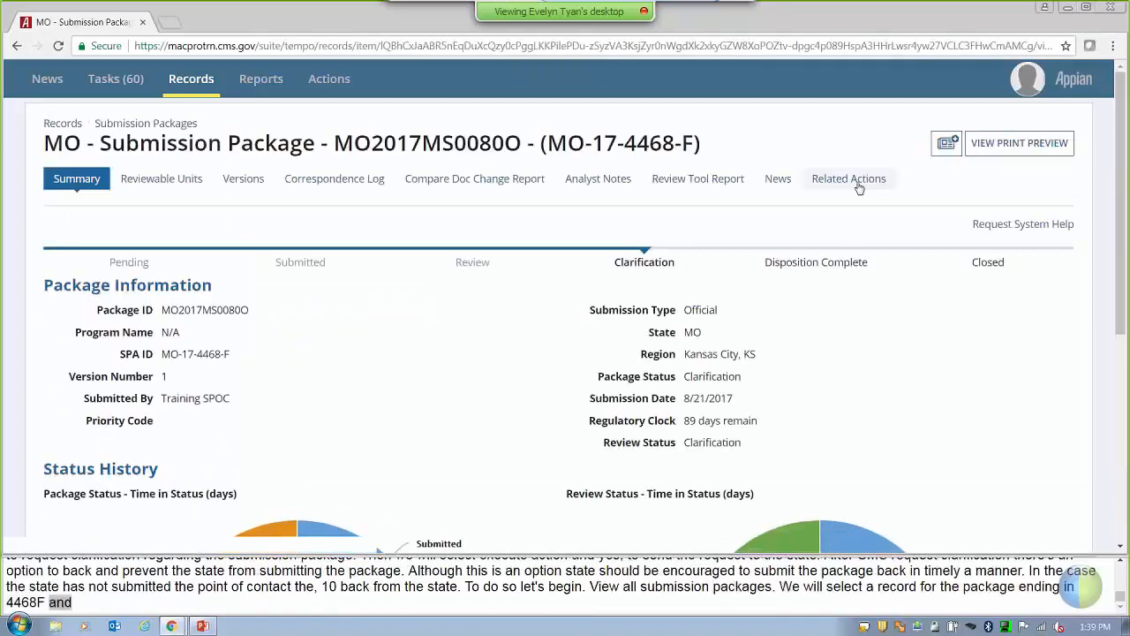
{"action": "left_click", "coordinate": [862, 179]}
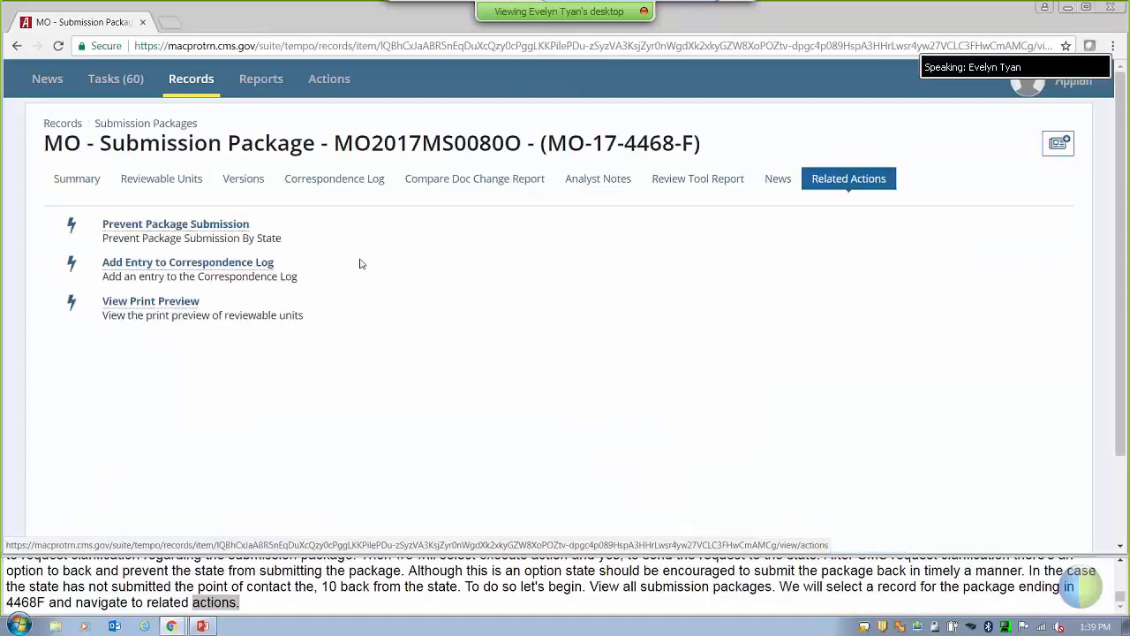
- Take the Prevent Package Submission by State action on the package and confirm it
{"action": "left_click", "coordinate": [159, 228]}
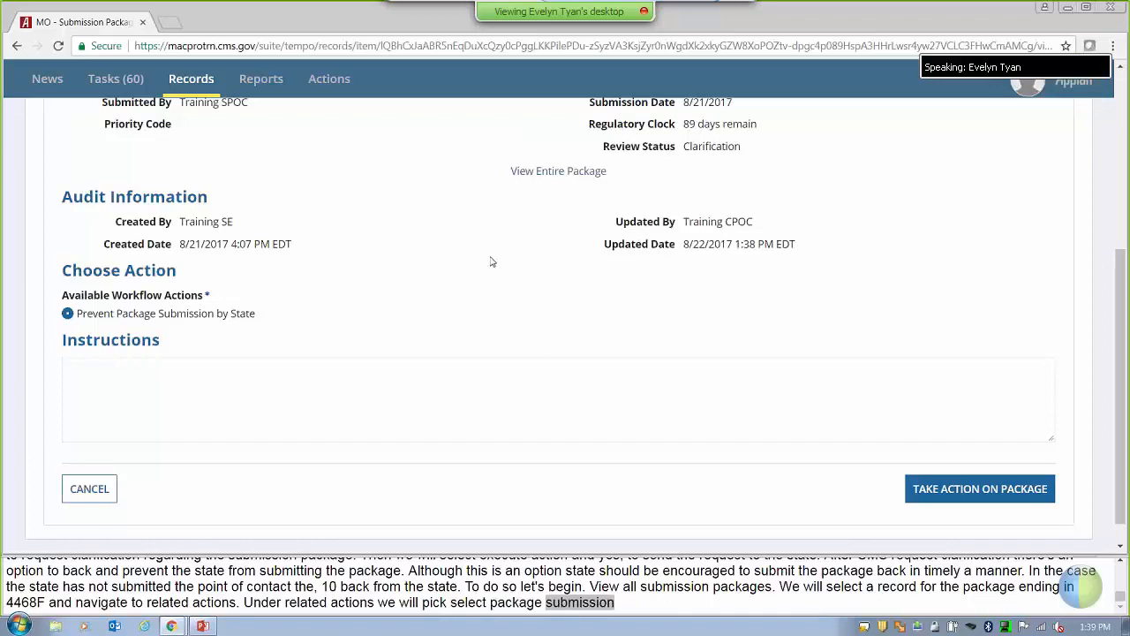
{"action": "scroll", "coordinate": [492, 261], "scroll_direction": "up", "scroll_amount": 3}
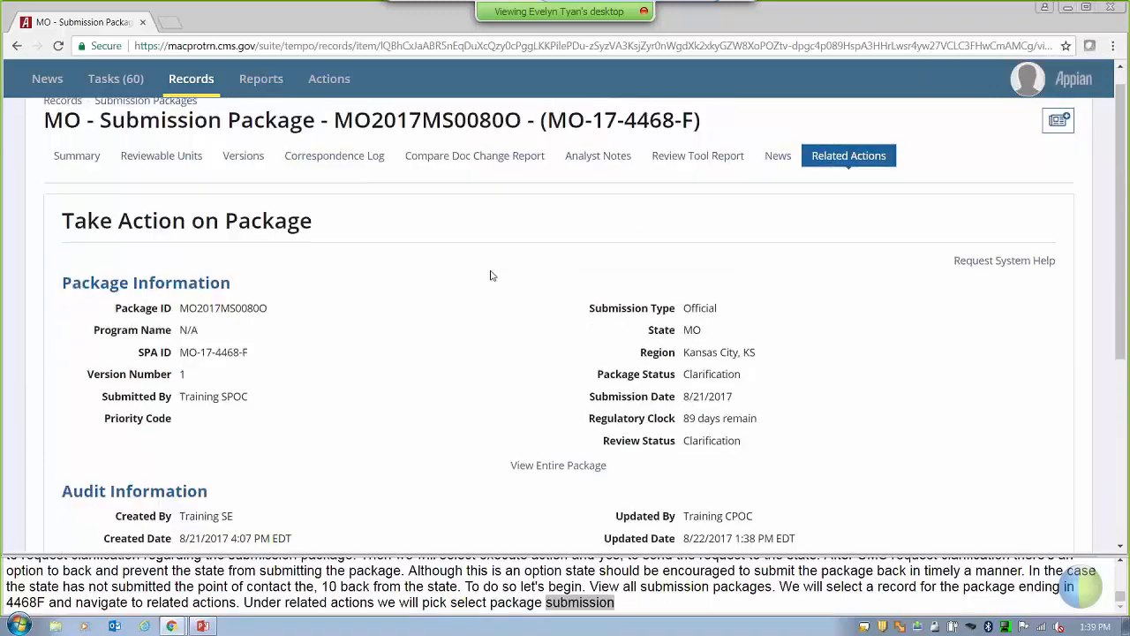
{"action": "scroll", "coordinate": [492, 277], "scroll_direction": "down", "scroll_amount": 3}
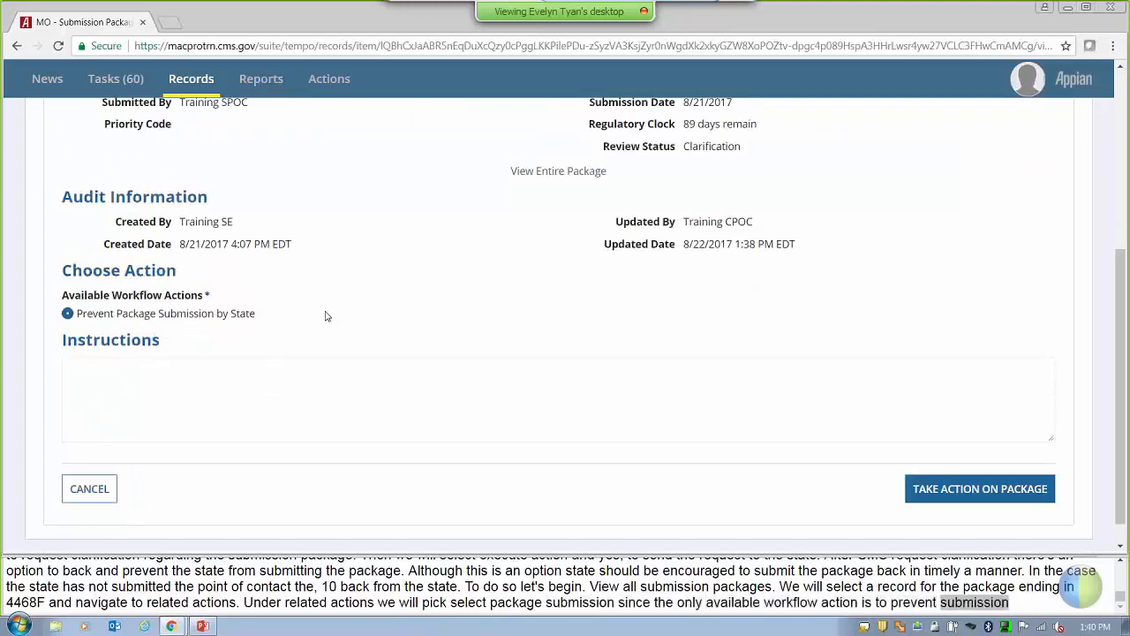
{"action": "left_click", "coordinate": [1017, 491]}
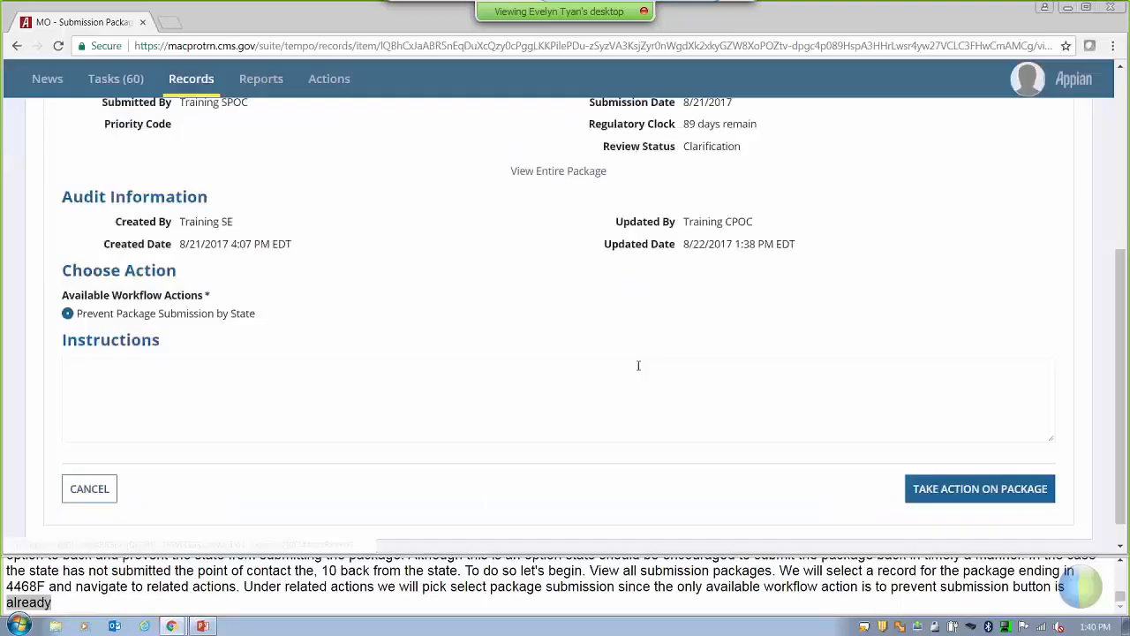
{"action": "left_click", "coordinate": [664, 190]}
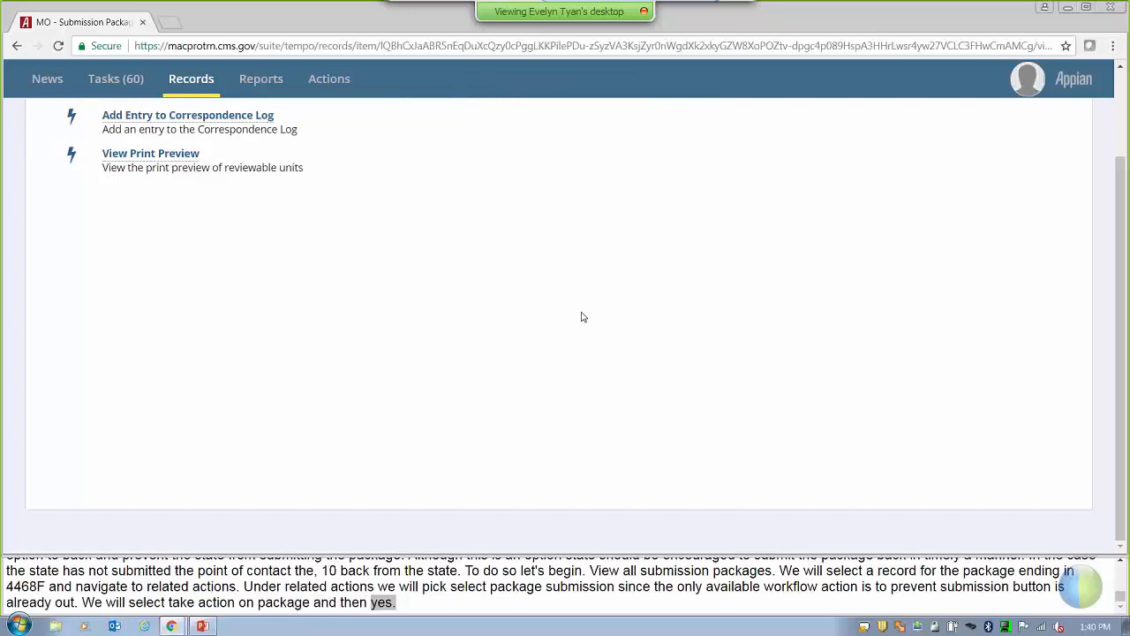
- Open the Assign Reviewable Units to SRTs task for MO-17-4468-F and confirm the assignments with the existing reviewers and milestone date
{"action": "left_click", "coordinate": [133, 87]}
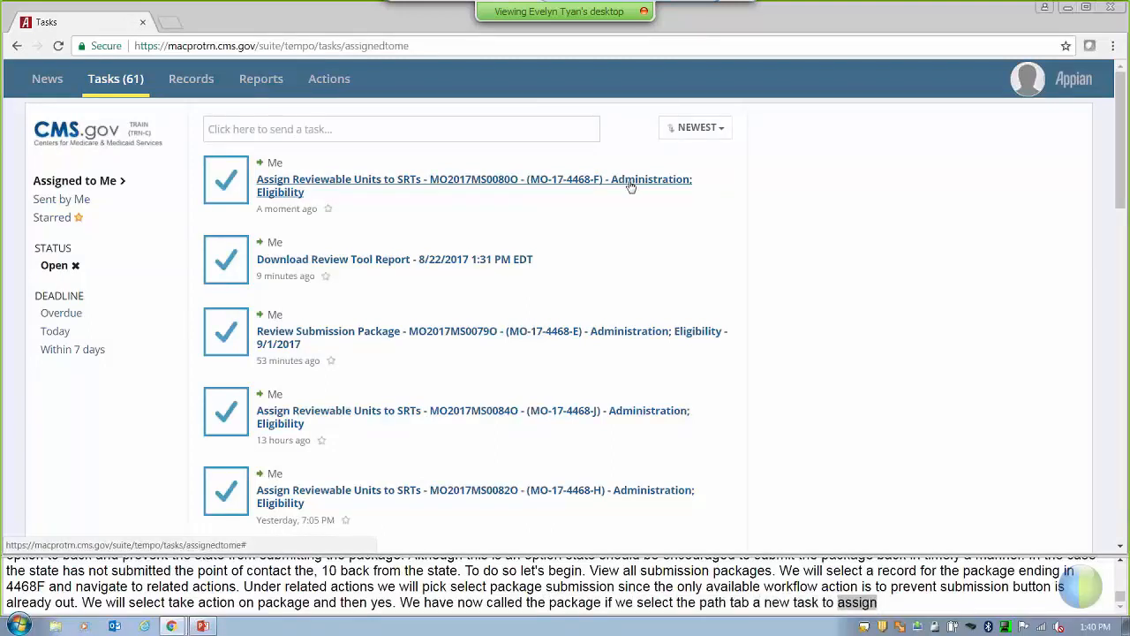
{"action": "left_click", "coordinate": [558, 183]}
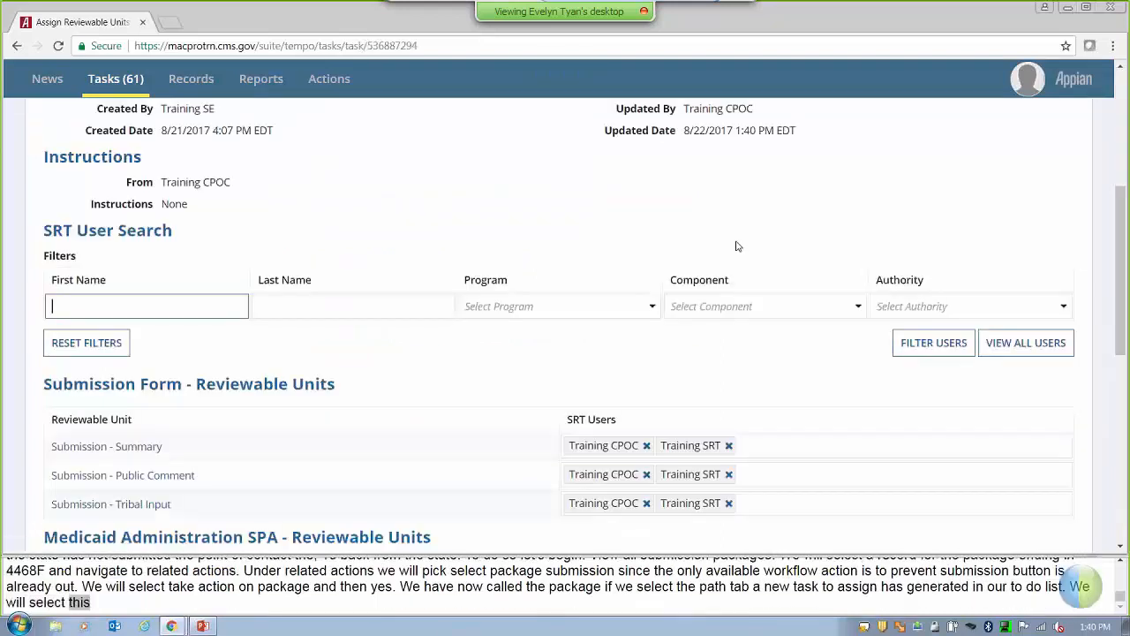
{"action": "scroll", "coordinate": [726, 253], "scroll_direction": "down", "scroll_amount": 5}
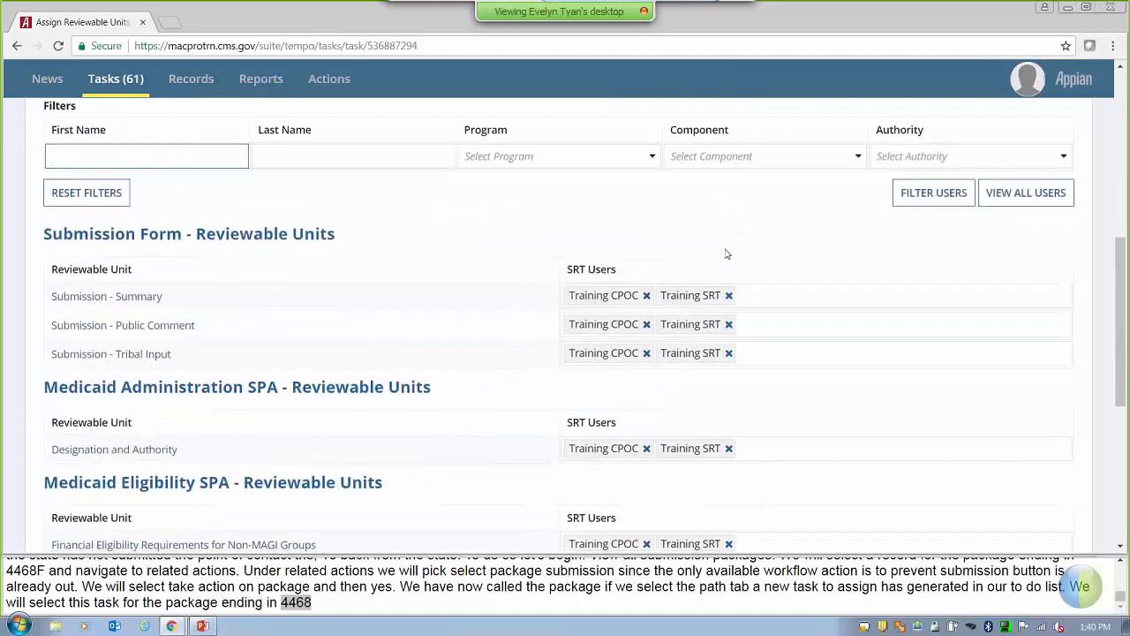
{"action": "scroll", "coordinate": [726, 253], "scroll_direction": "down", "scroll_amount": 2}
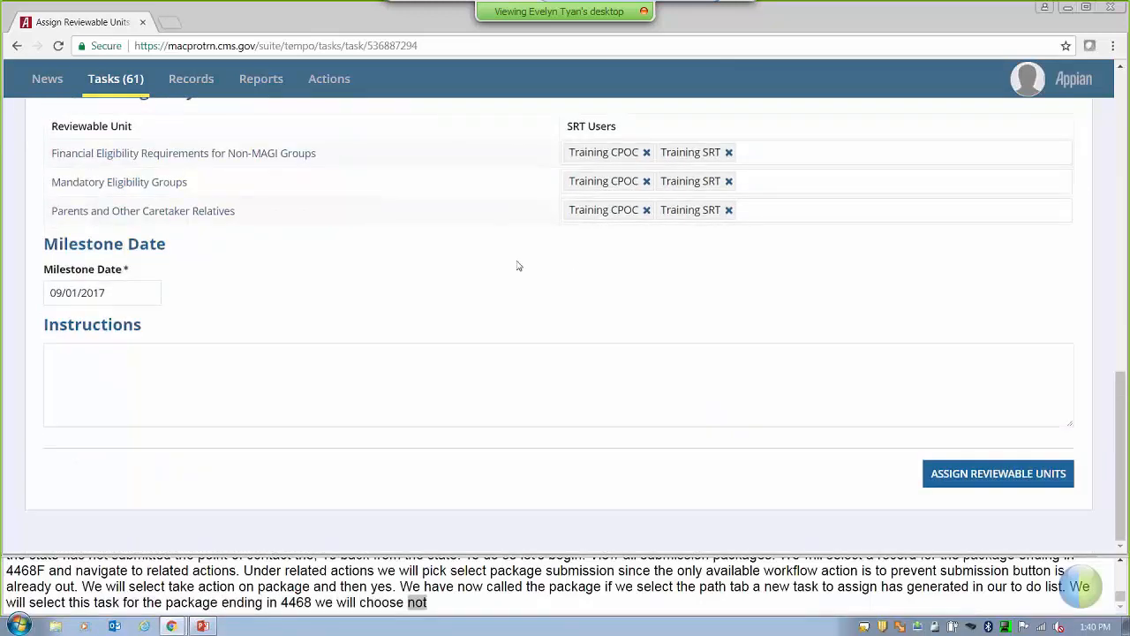
{"action": "left_click", "coordinate": [977, 473]}
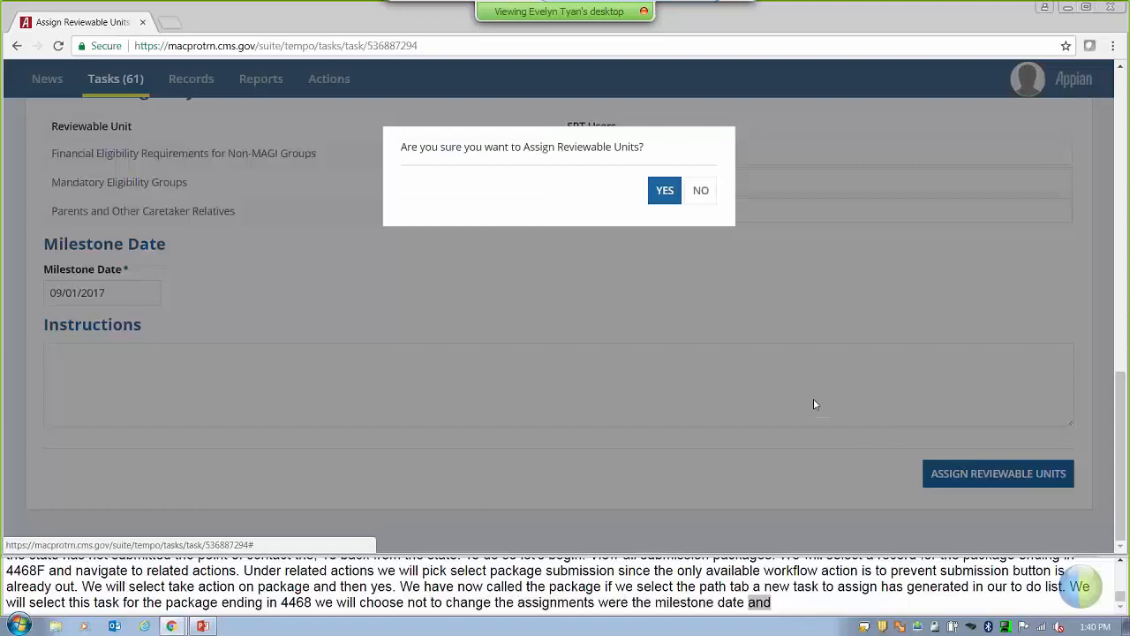
{"action": "left_click", "coordinate": [663, 193]}
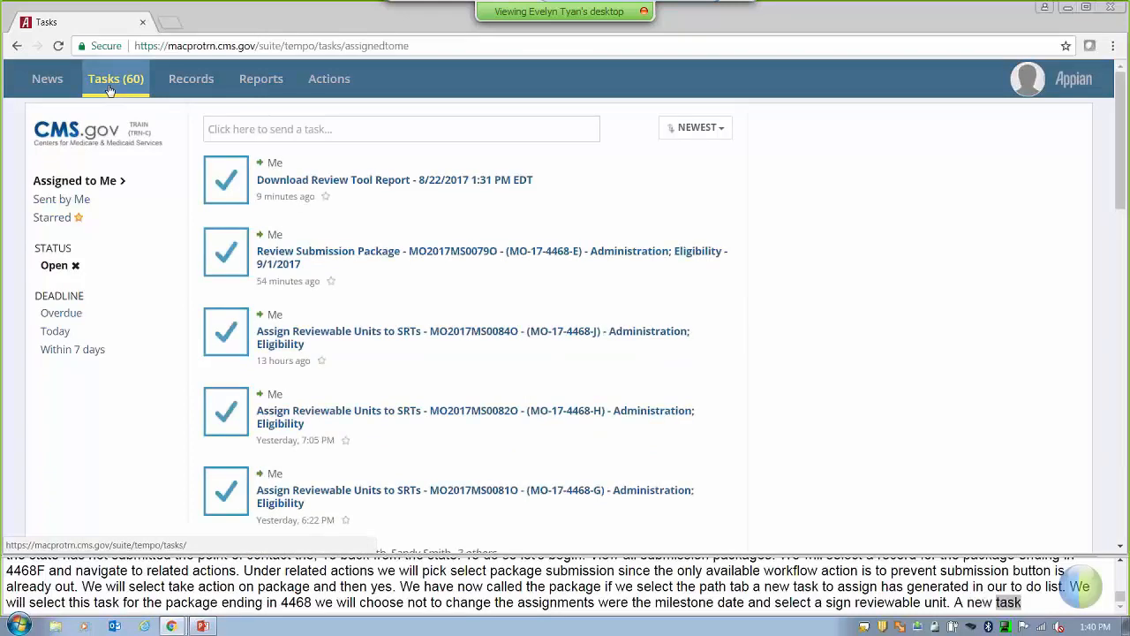
- Refresh the task list, open the new review task for MO-17-4468-F and confirm taking action on the package
{"action": "left_click", "coordinate": [112, 89]}
{"action": "left_click", "coordinate": [594, 242]}
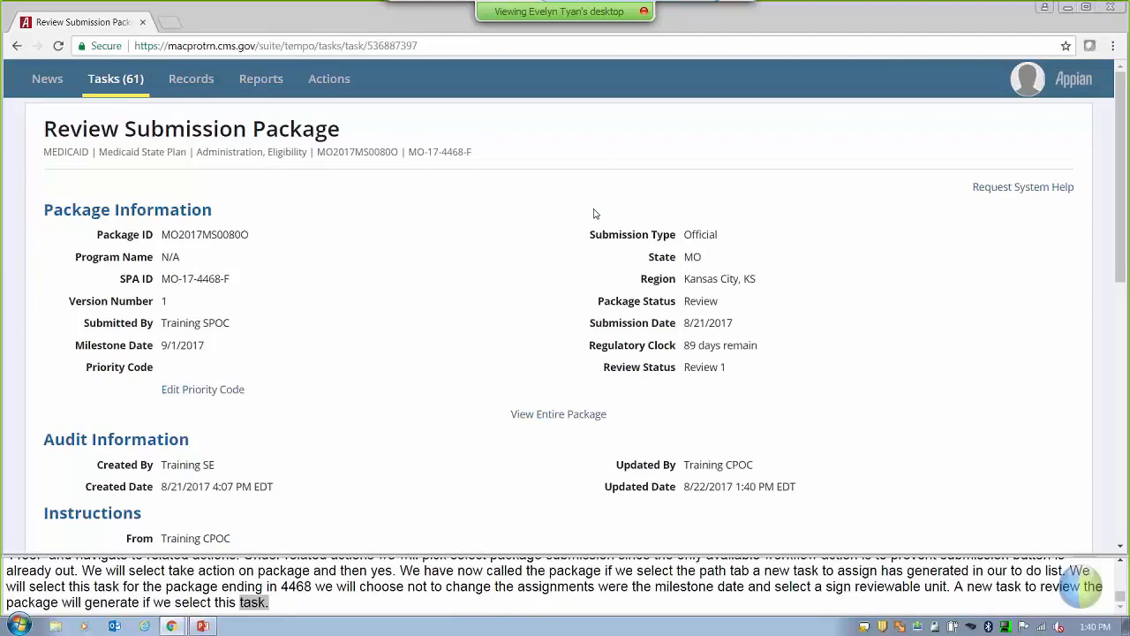
{"action": "scroll", "coordinate": [594, 213], "scroll_direction": "down", "scroll_amount": 5}
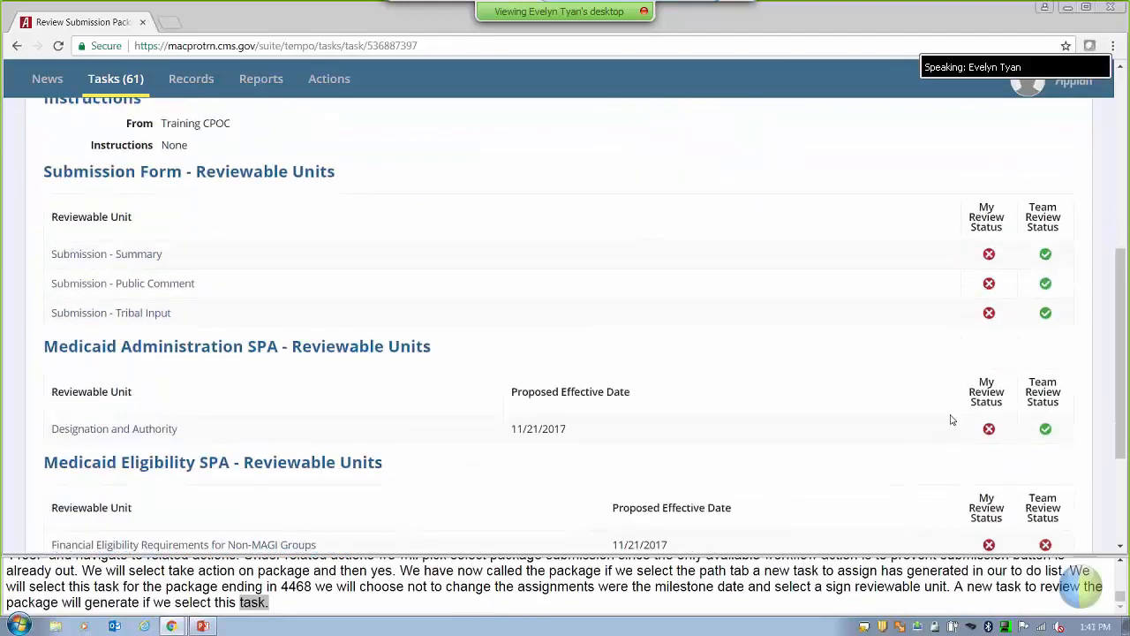
{"action": "scroll", "coordinate": [953, 419], "scroll_direction": "down", "scroll_amount": 3}
{"action": "left_click", "coordinate": [1016, 475]}
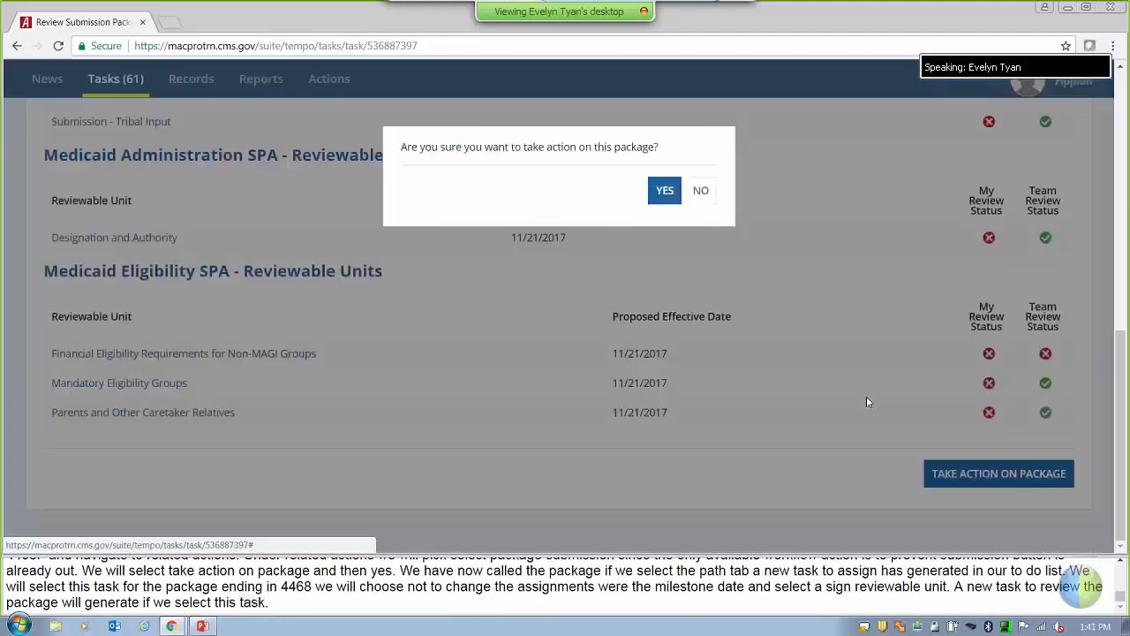
{"action": "left_click", "coordinate": [662, 191]}
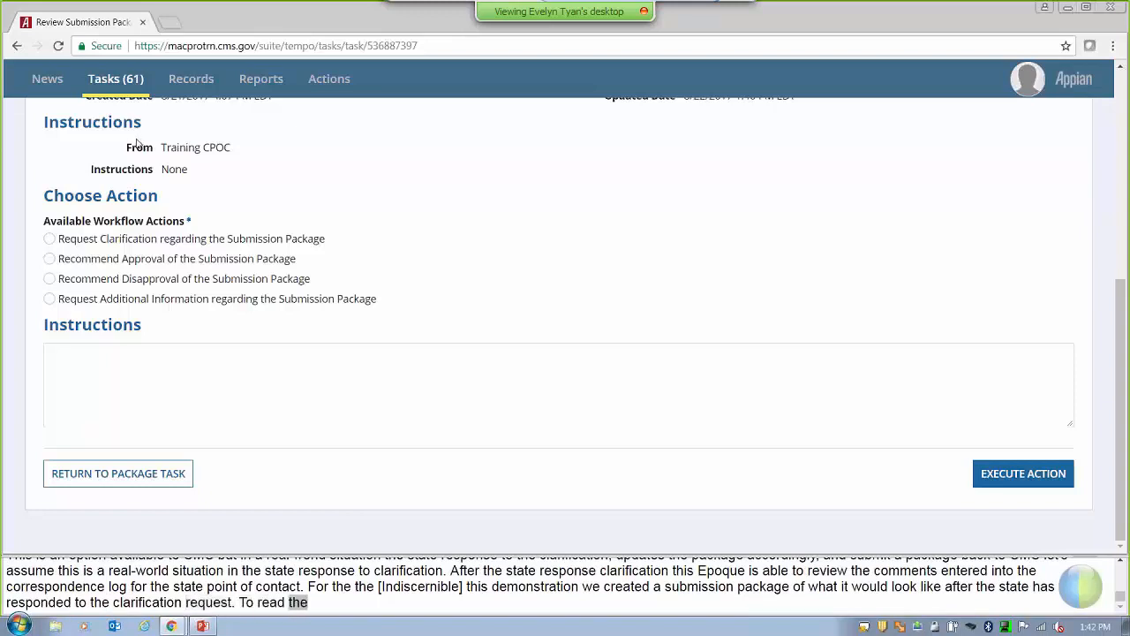
- Open the records list of all submission packages
{"action": "left_click", "coordinate": [190, 79]}
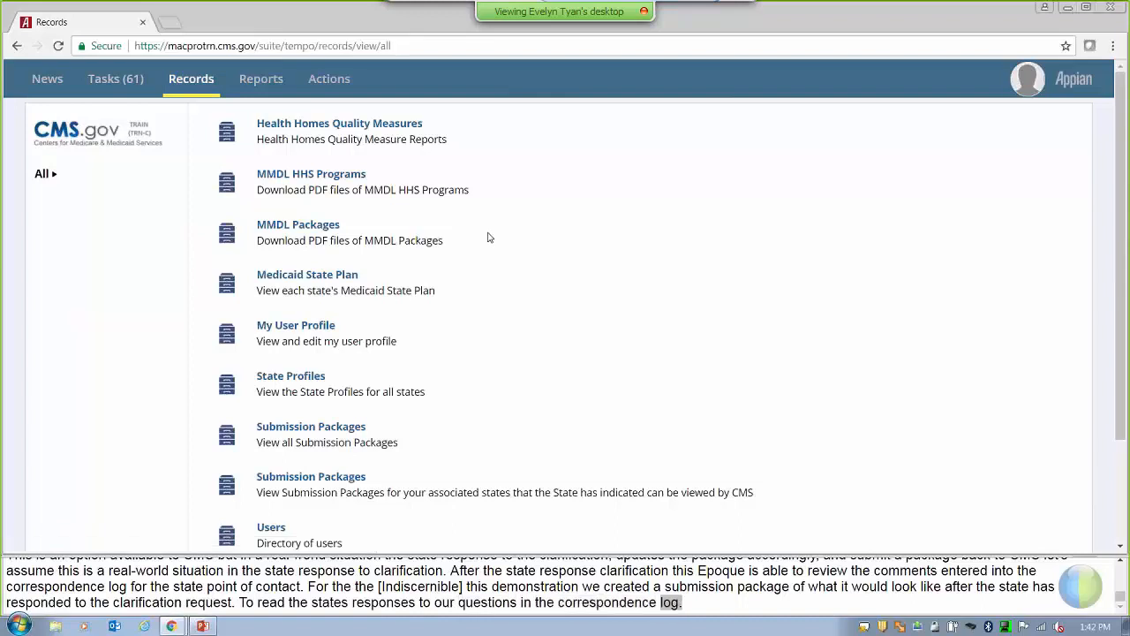
{"action": "scroll", "coordinate": [371, 270], "scroll_direction": "down", "scroll_amount": 2}
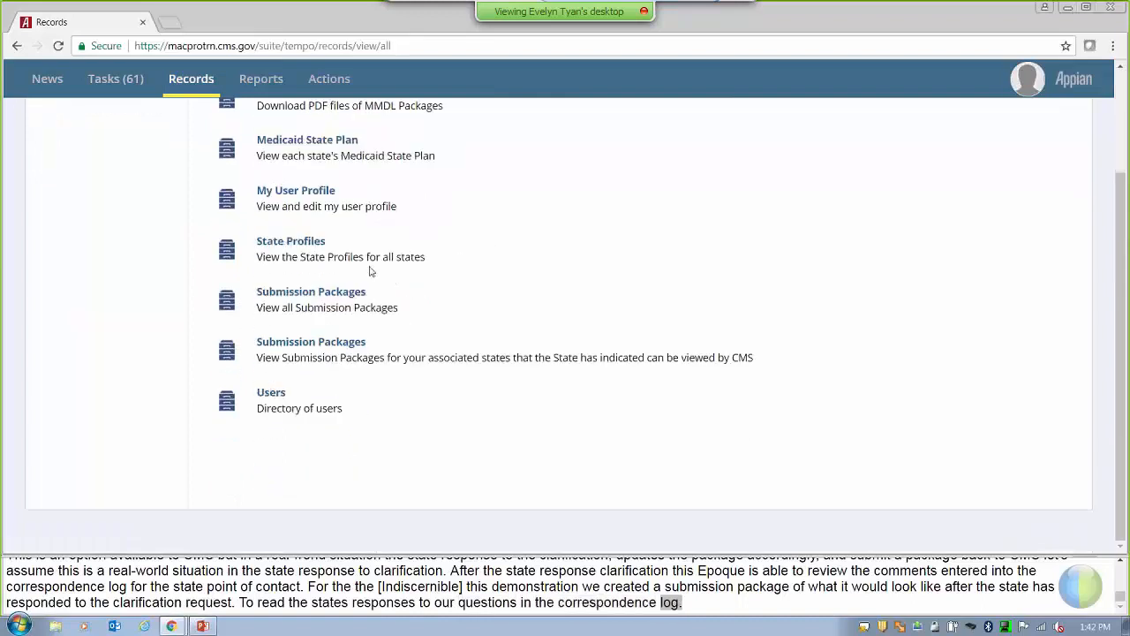
{"action": "left_click", "coordinate": [325, 294]}
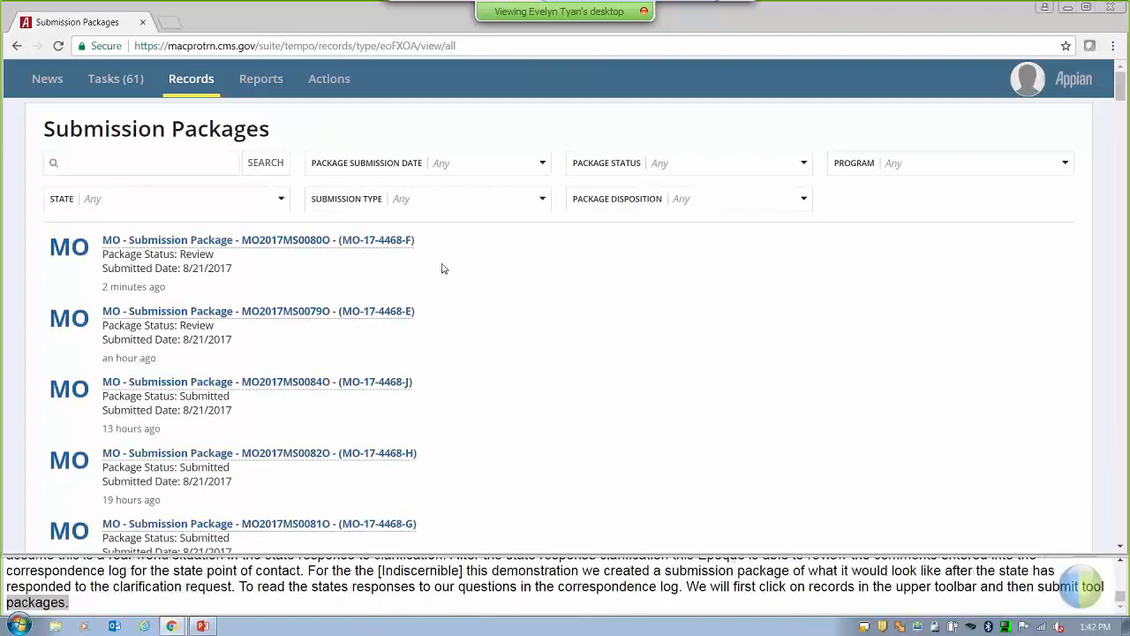
- Open the submission package MO-17-4468-G and view the state's responses in its correspondence log
{"action": "left_click", "coordinate": [381, 528]}
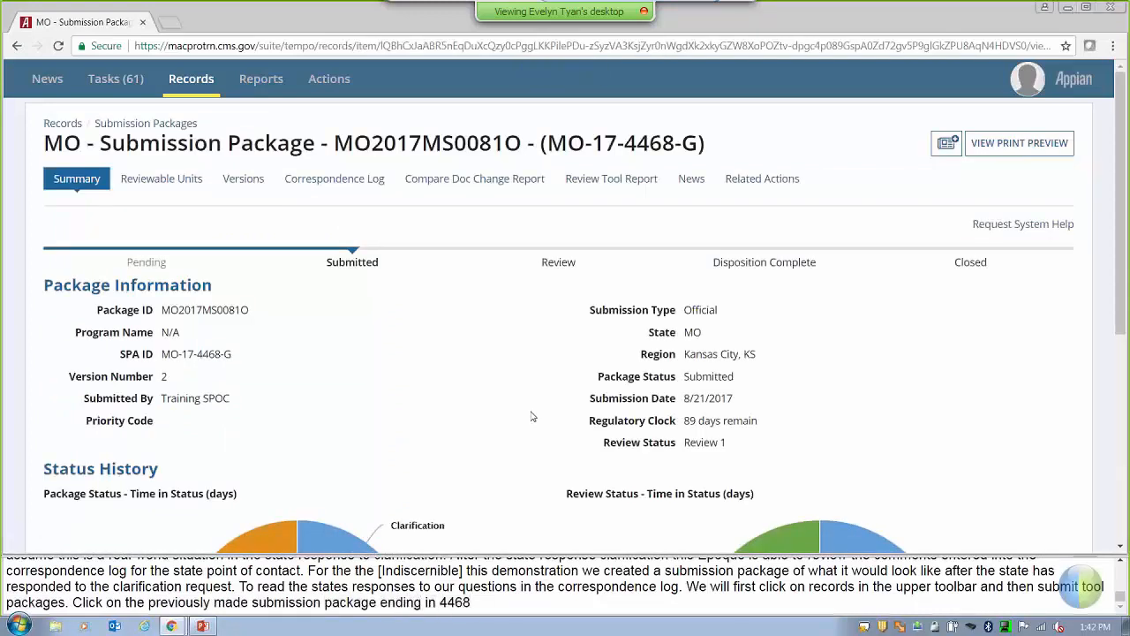
{"action": "left_click", "coordinate": [369, 181]}
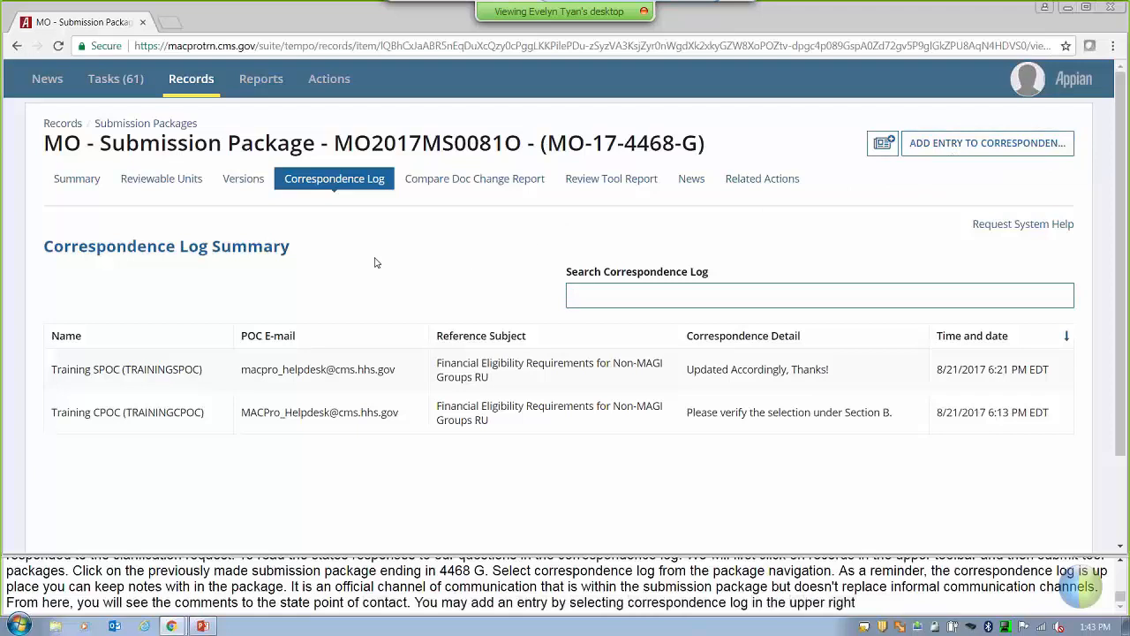
- Open the Assign Reviewable Units to SRTs task for package MO-17-4468-G from the task list
{"action": "left_click", "coordinate": [114, 79]}
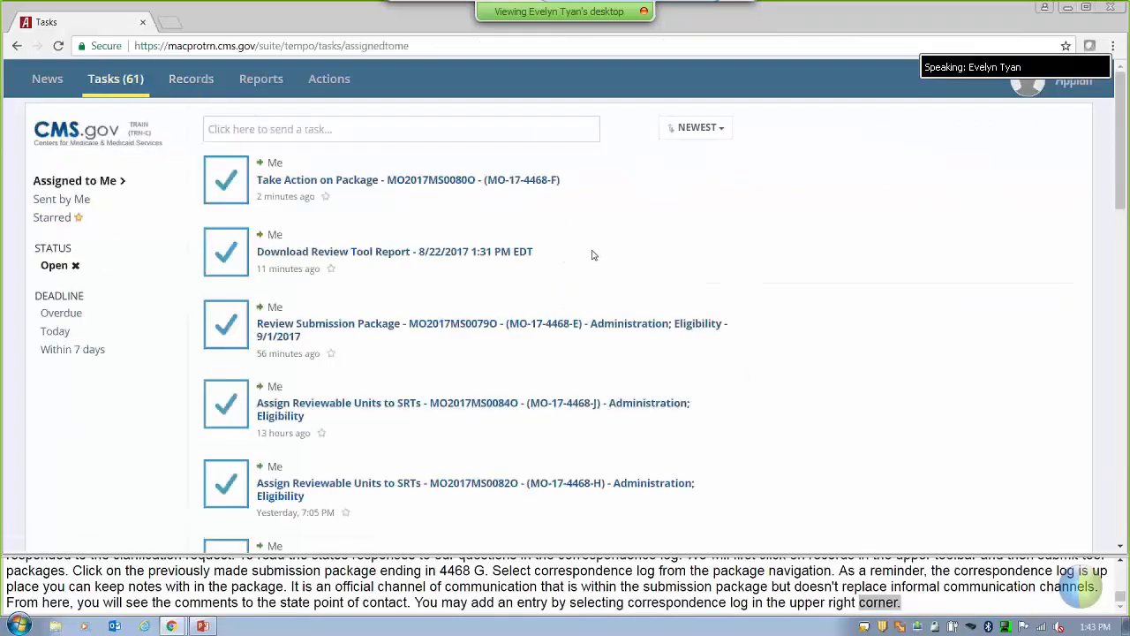
{"action": "scroll", "coordinate": [594, 258], "scroll_direction": "down", "scroll_amount": 1}
{"action": "scroll", "coordinate": [594, 258], "scroll_direction": "down", "scroll_amount": 2}
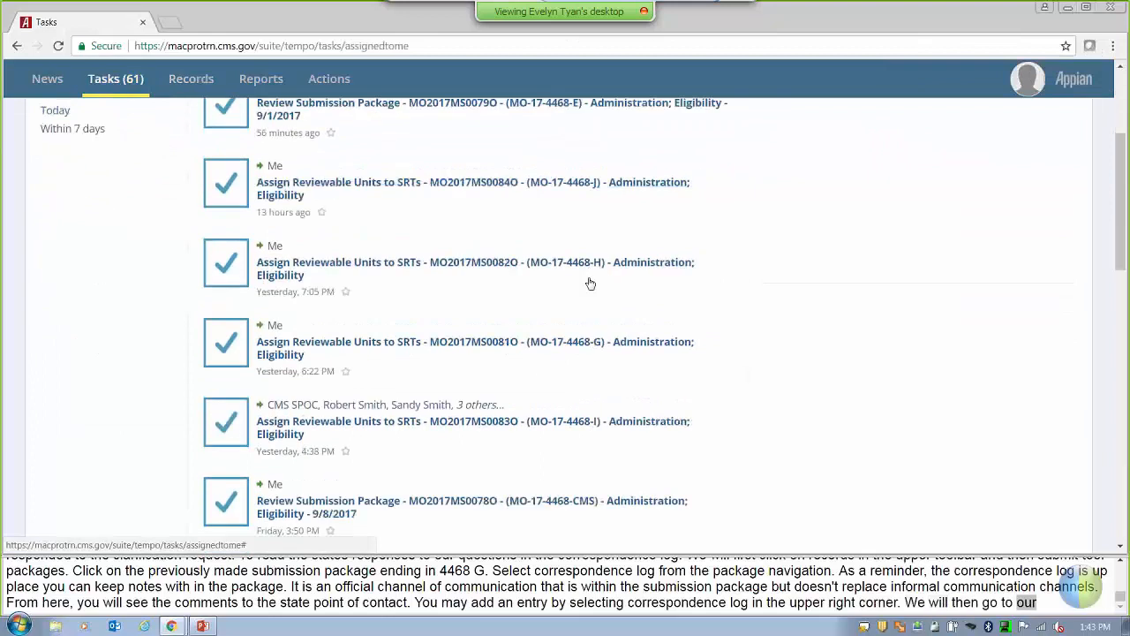
{"action": "left_click", "coordinate": [534, 345]}
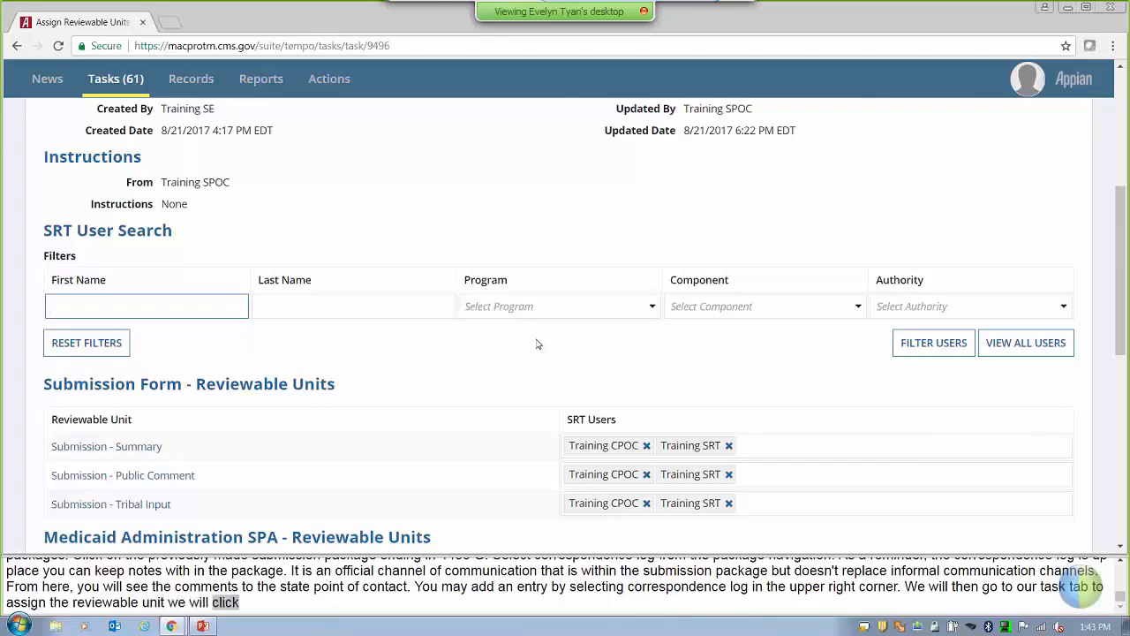
- Keep the existing SRT assignments and set the milestone date to 09/08/2017
{"action": "scroll", "coordinate": [536, 343], "scroll_direction": "down", "scroll_amount": 3}
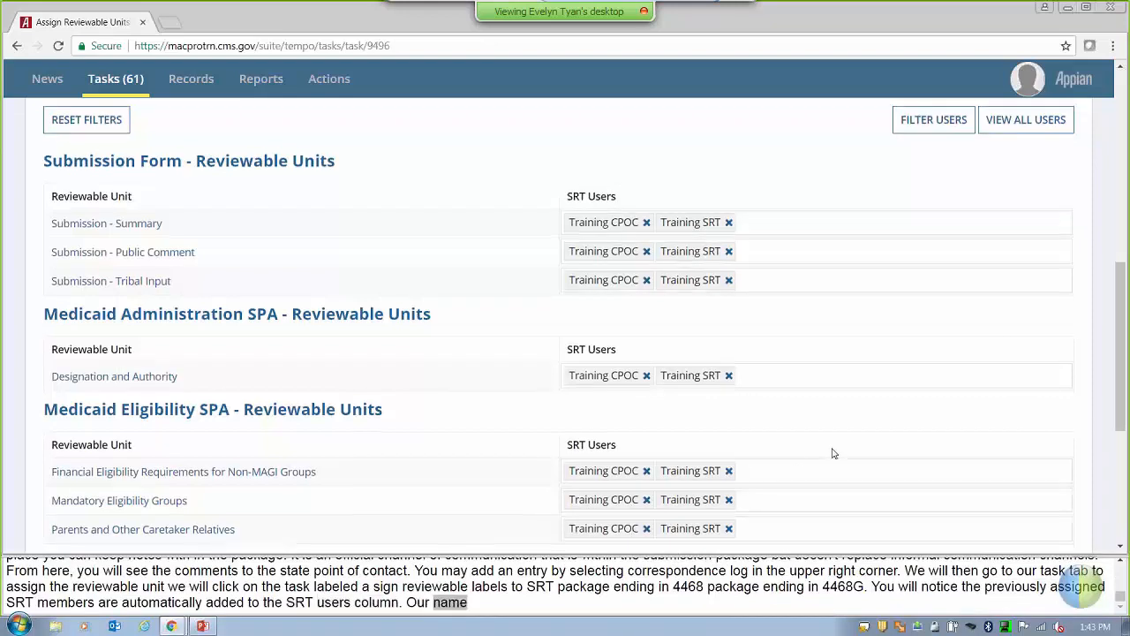
{"action": "scroll", "coordinate": [832, 453], "scroll_direction": "down", "scroll_amount": 3}
{"action": "left_click", "coordinate": [123, 398]}
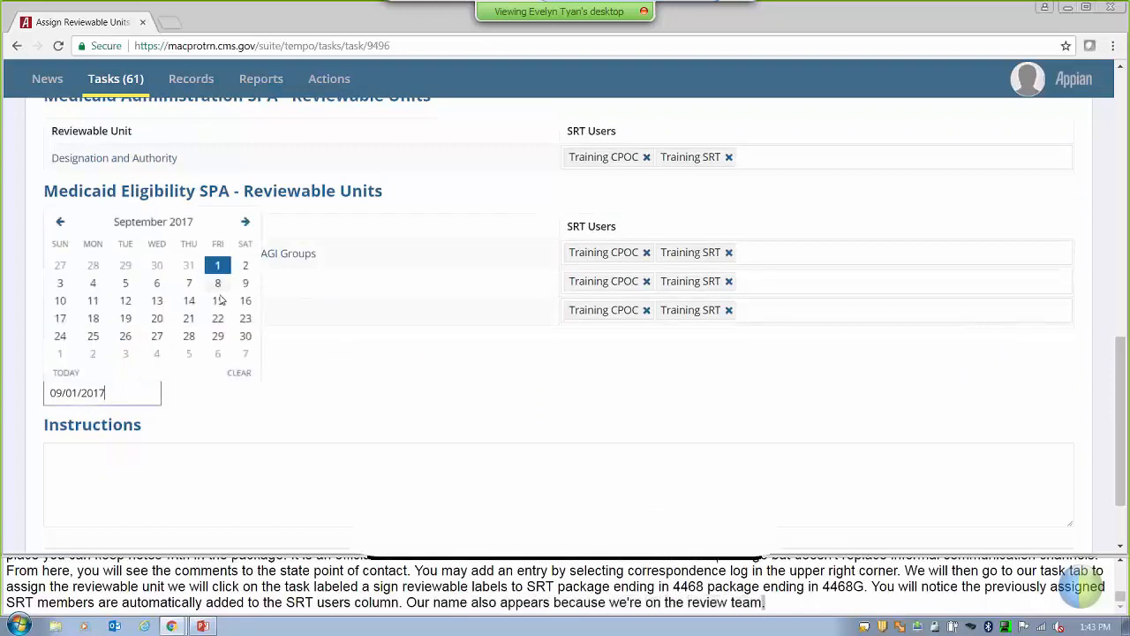
{"action": "left_click", "coordinate": [218, 283]}
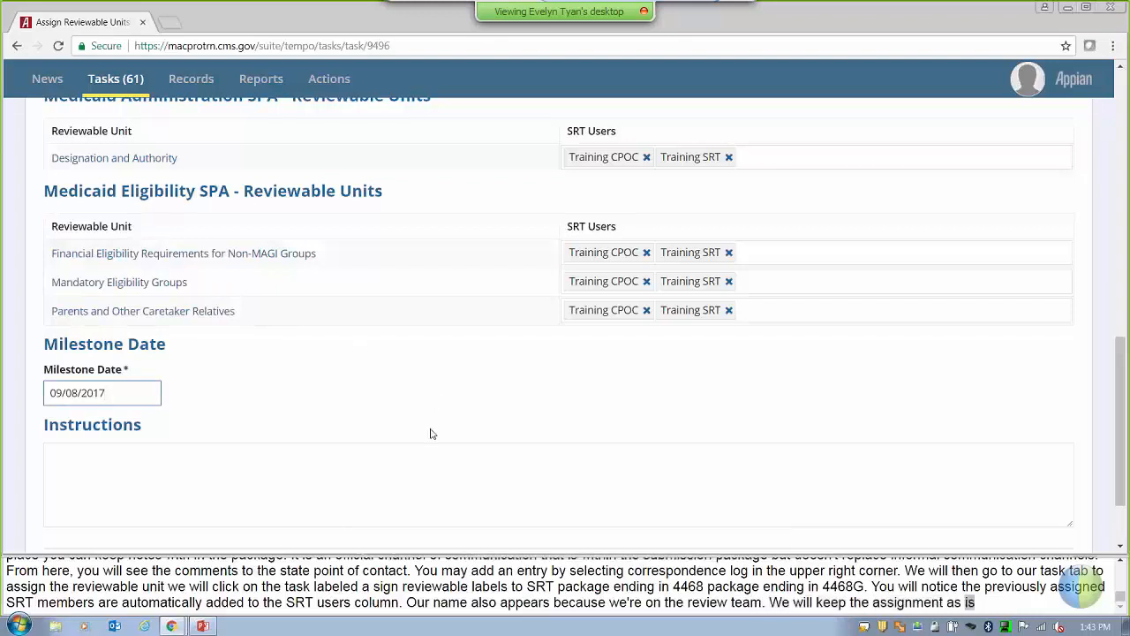
- Enter the instructions "Please review the updated RU", then assign the reviewable units and confirm the assignment
{"action": "left_click", "coordinate": [253, 460]}
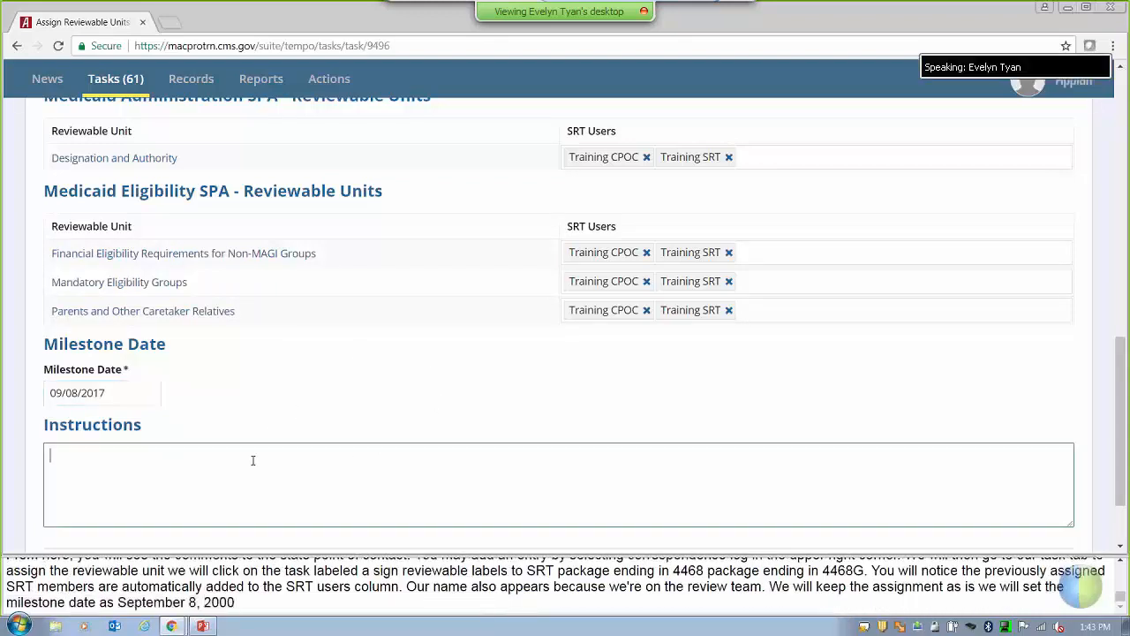
{"action": "type", "text": "Please review t"}
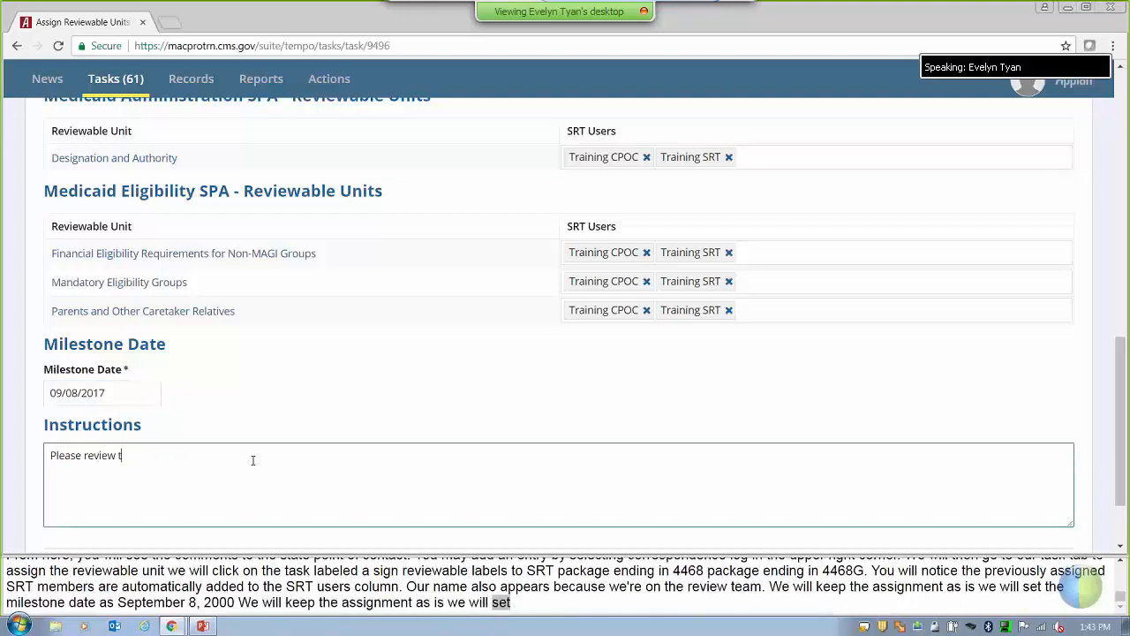
{"action": "type", "text": "he updated RU"}
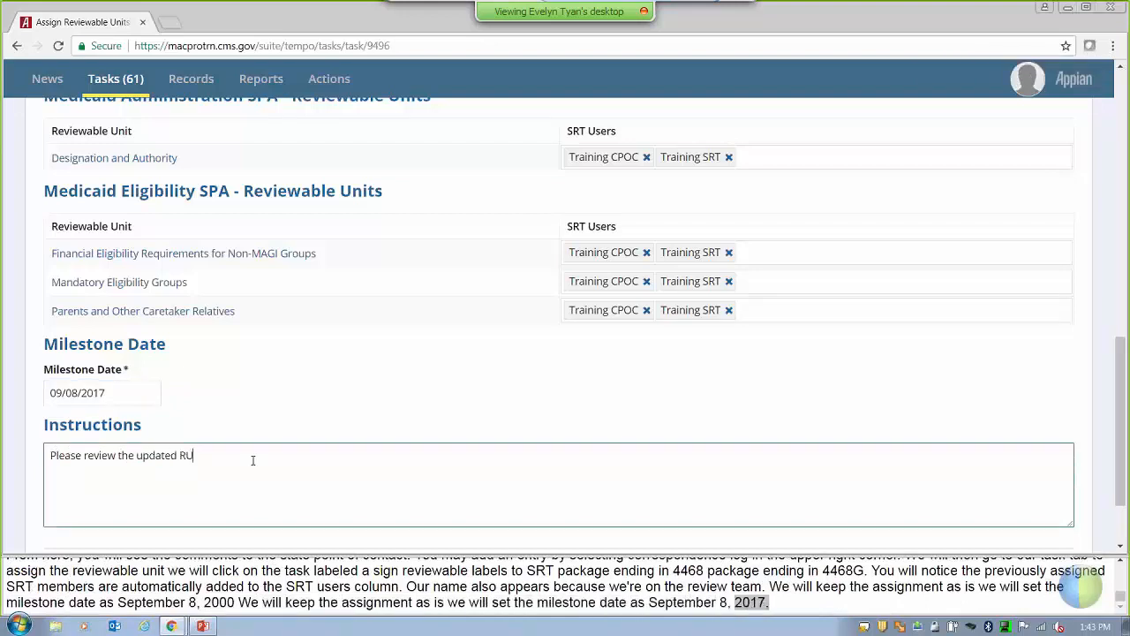
{"action": "left_click", "coordinate": [291, 413]}
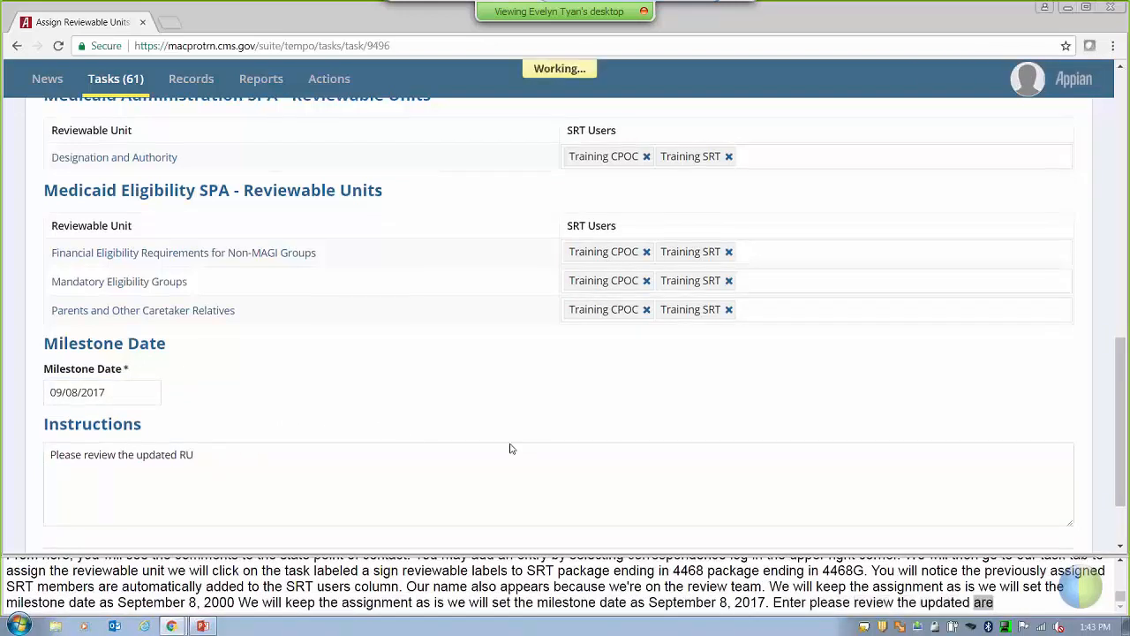
{"action": "scroll", "coordinate": [510, 449], "scroll_direction": "down", "scroll_amount": 1}
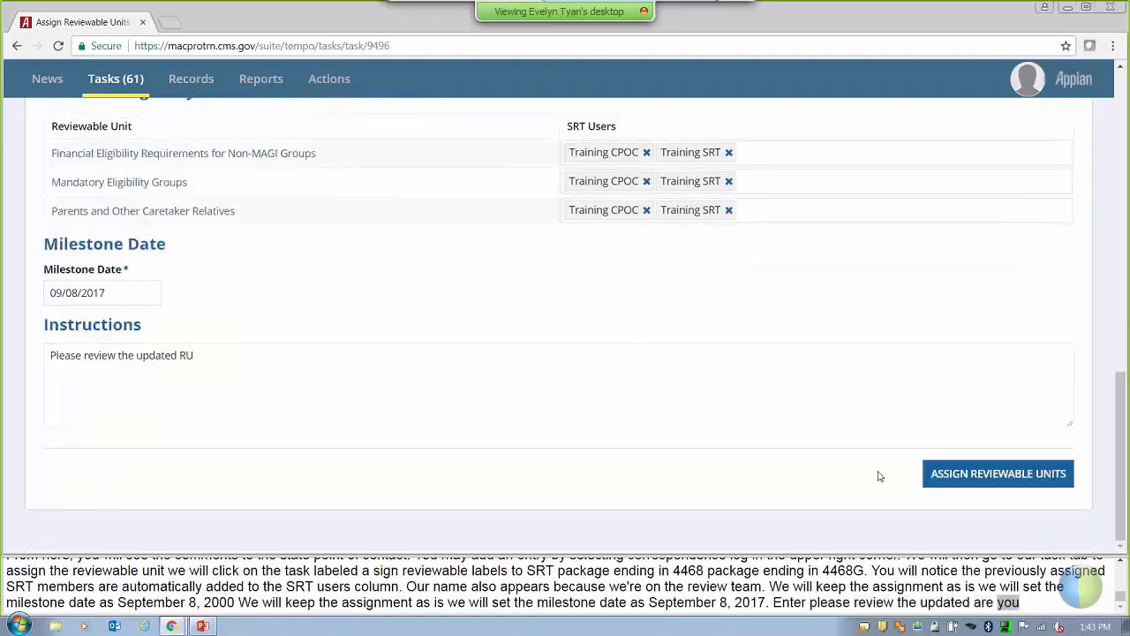
{"action": "left_click", "coordinate": [1023, 485]}
{"action": "left_click", "coordinate": [655, 196]}
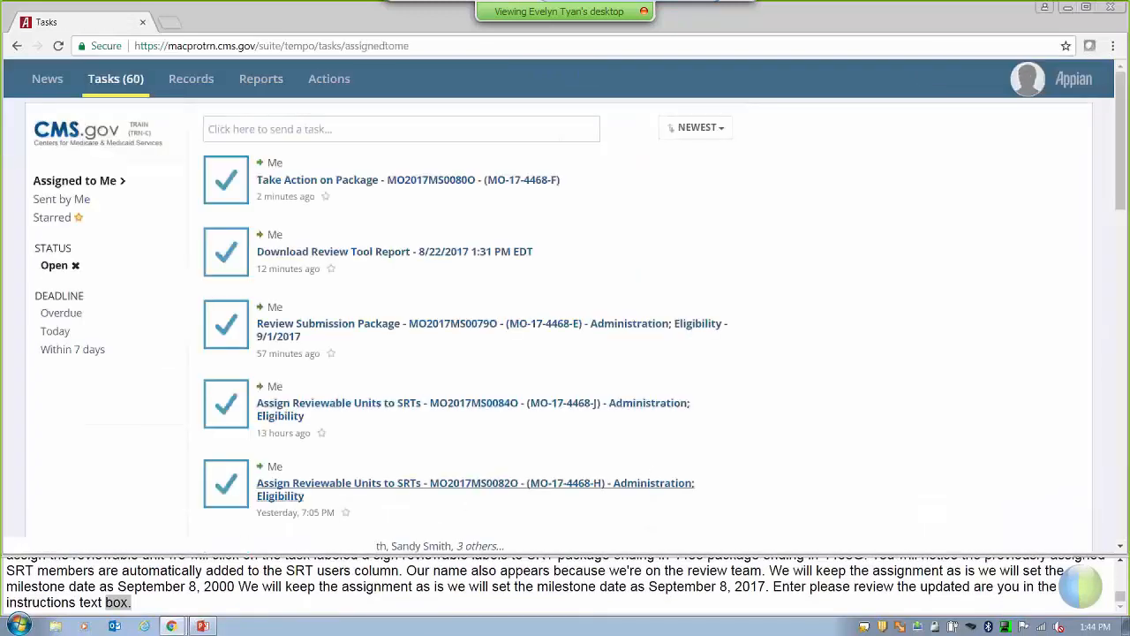
- Sign out of the current account and switch to the PowerPoint slide show
{"action": "left_click", "coordinate": [1027, 79]}
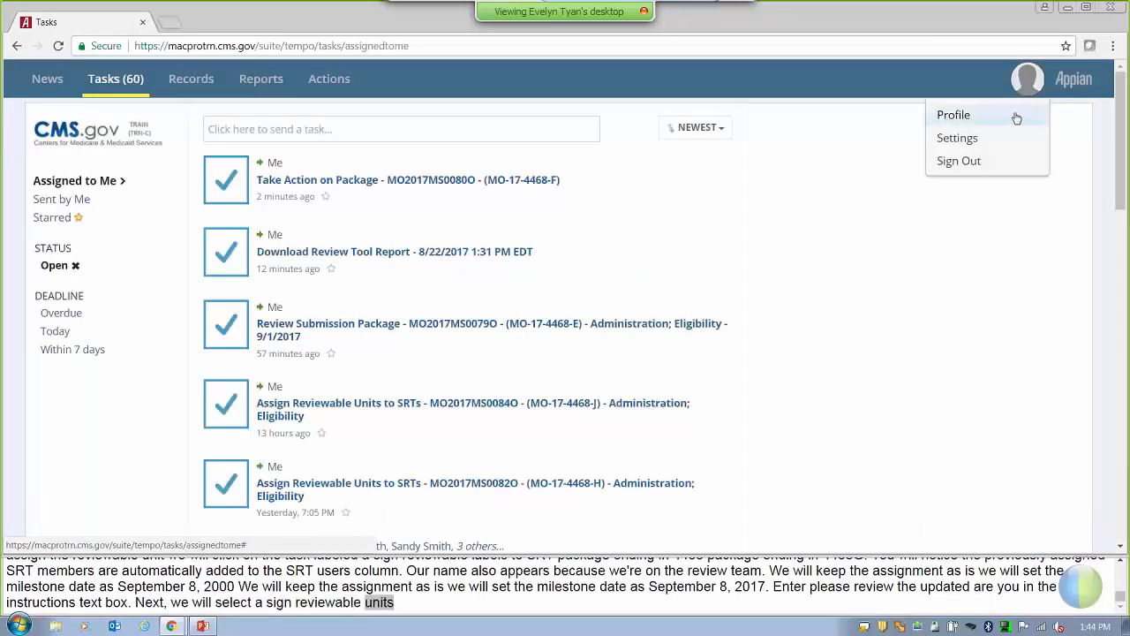
{"action": "left_click", "coordinate": [1016, 161]}
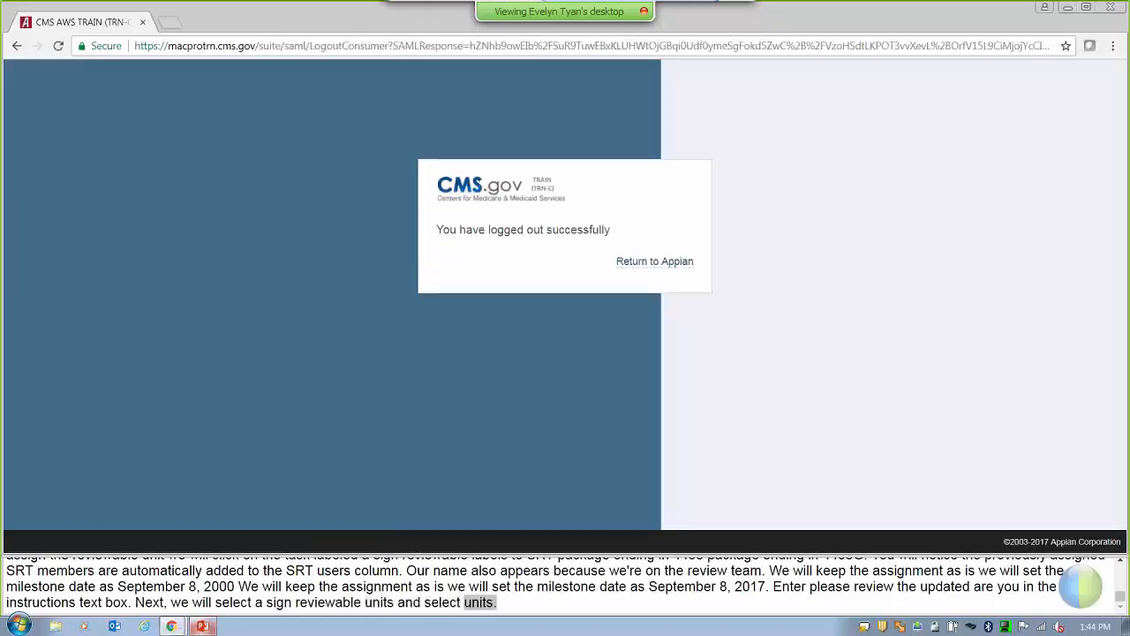
{"action": "left_click", "coordinate": [202, 627]}
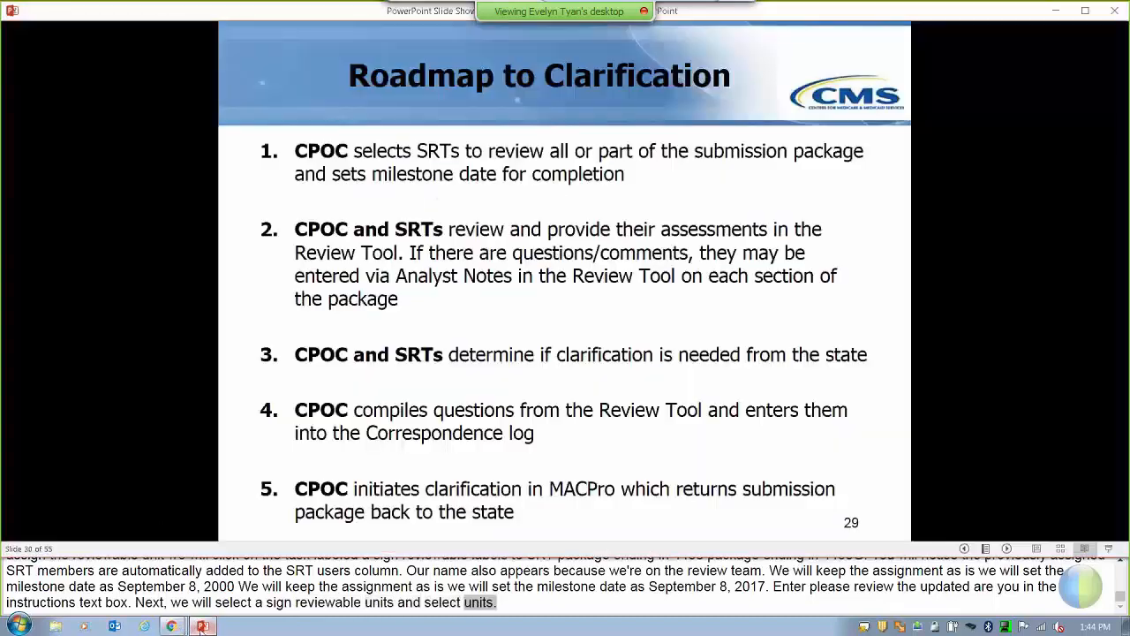